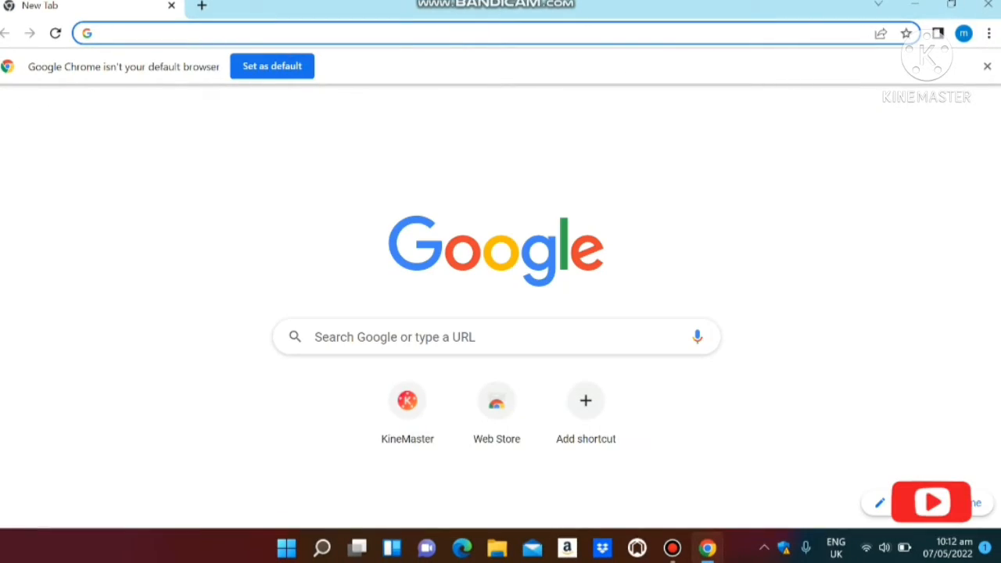
# - Search Google for "fiver" and open the Fiverr freelance services marketplace site
pyautogui.click(496, 337)
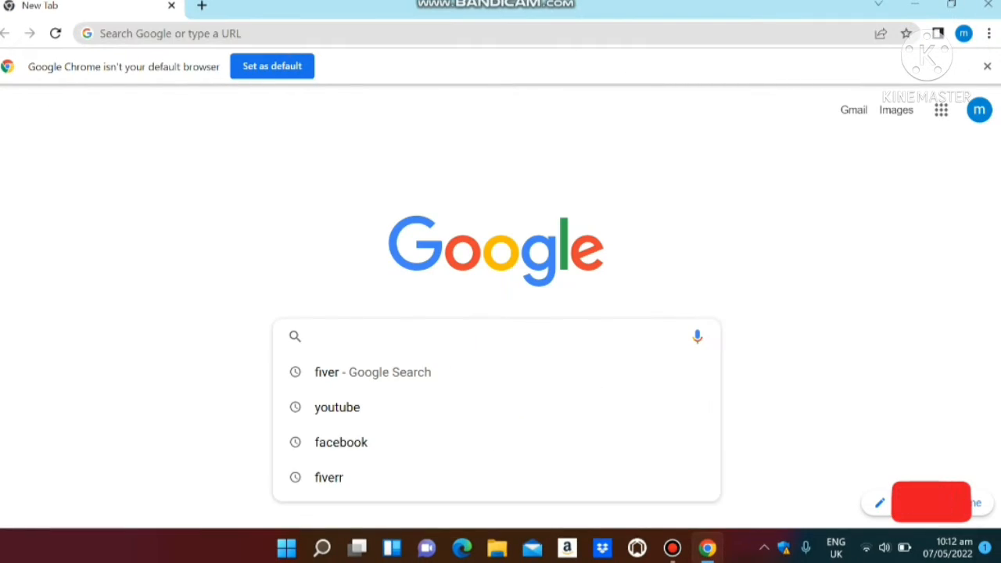
pyautogui.write('fi')
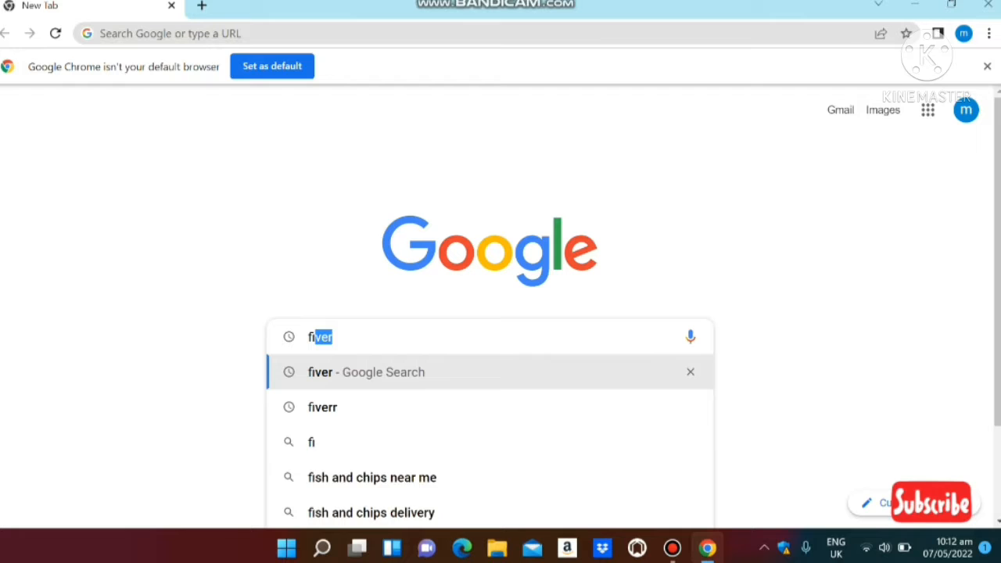
pyautogui.write('ver')
pyautogui.press('Return')
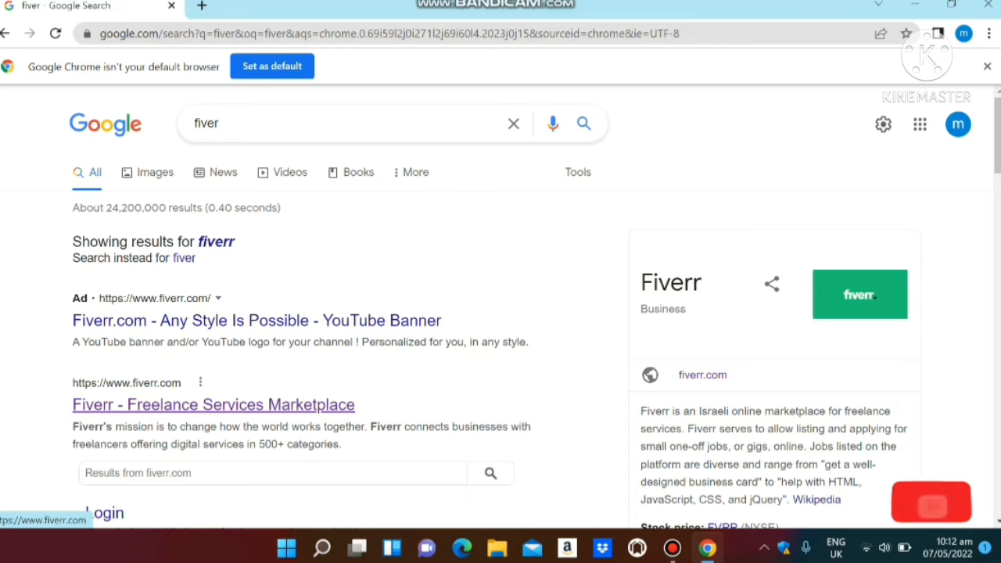
pyautogui.click(214, 405)
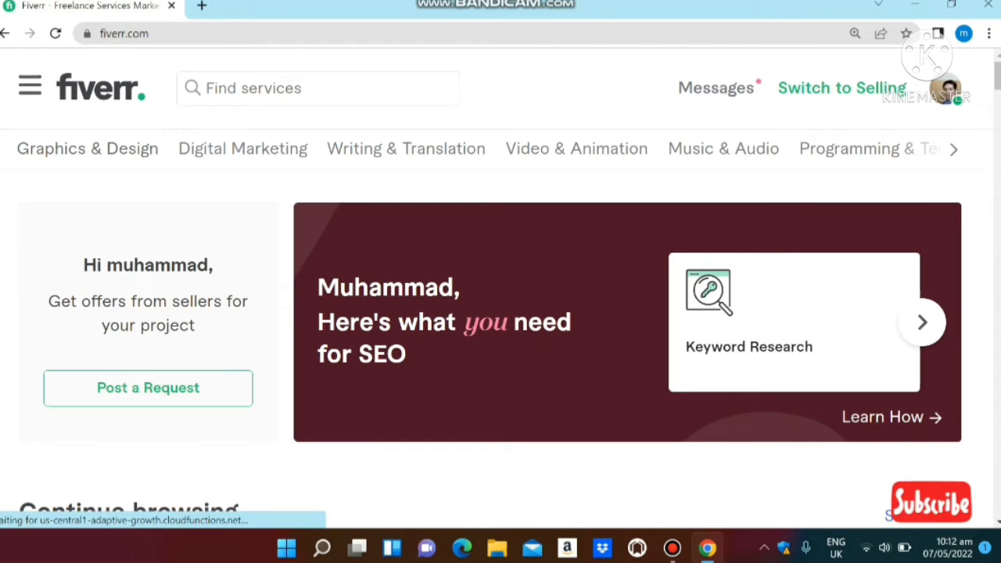
# - Go to the seller profile and open the graphics design, custom design, adobe gig from the active gigs for editing
pyautogui.click(945, 89)
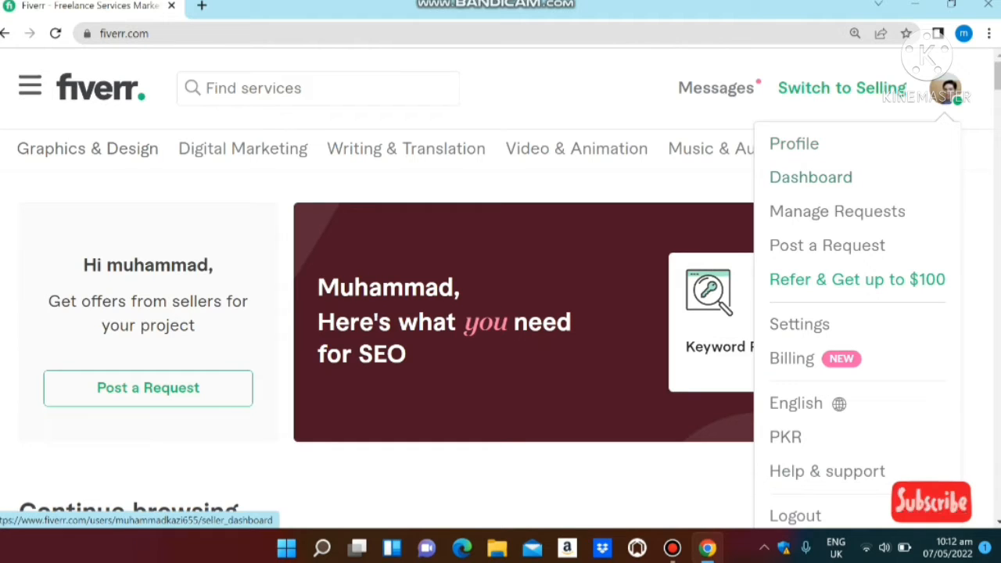
pyautogui.click(793, 143)
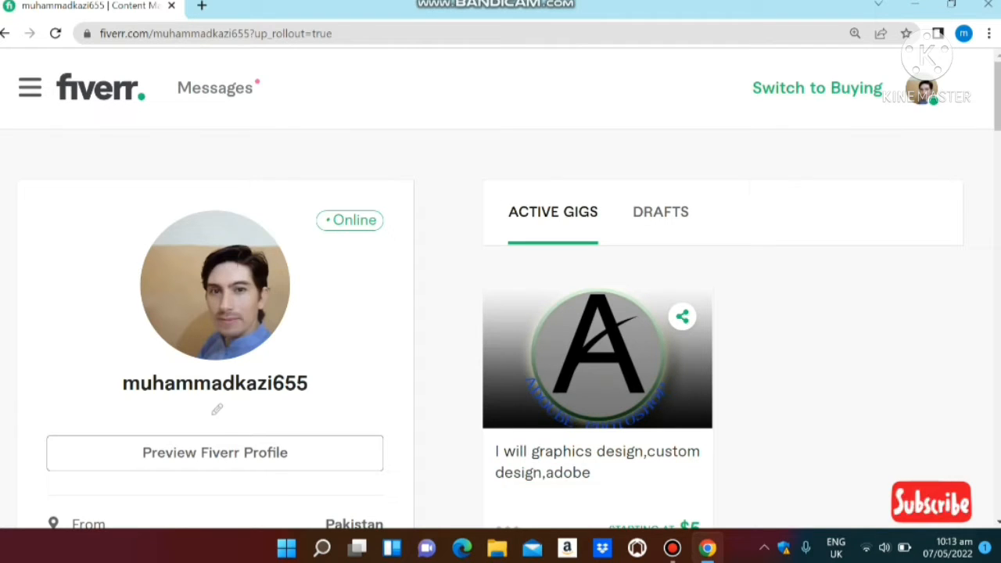
pyautogui.scroll(-6, 500, 290)
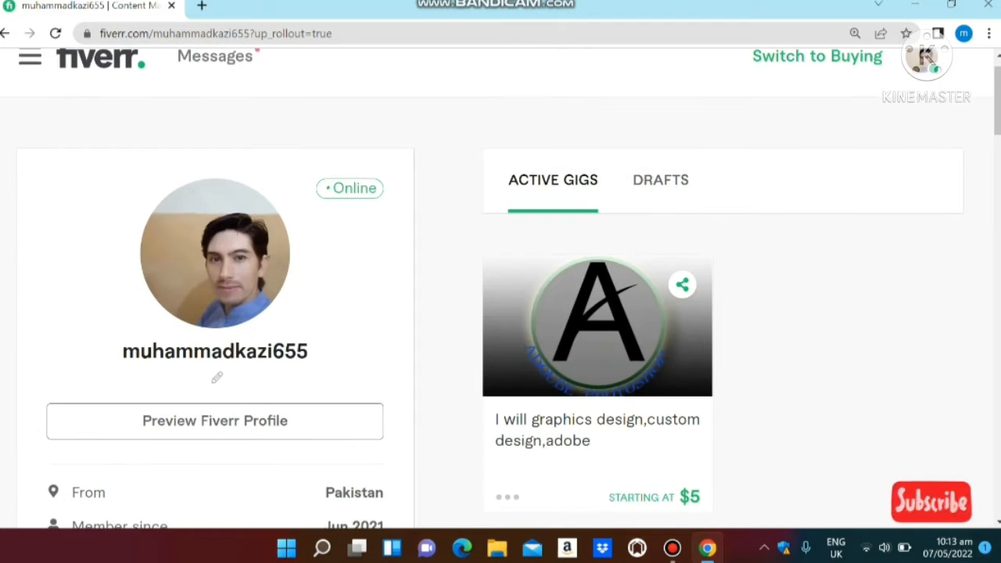
pyautogui.scroll(6, 500, 289)
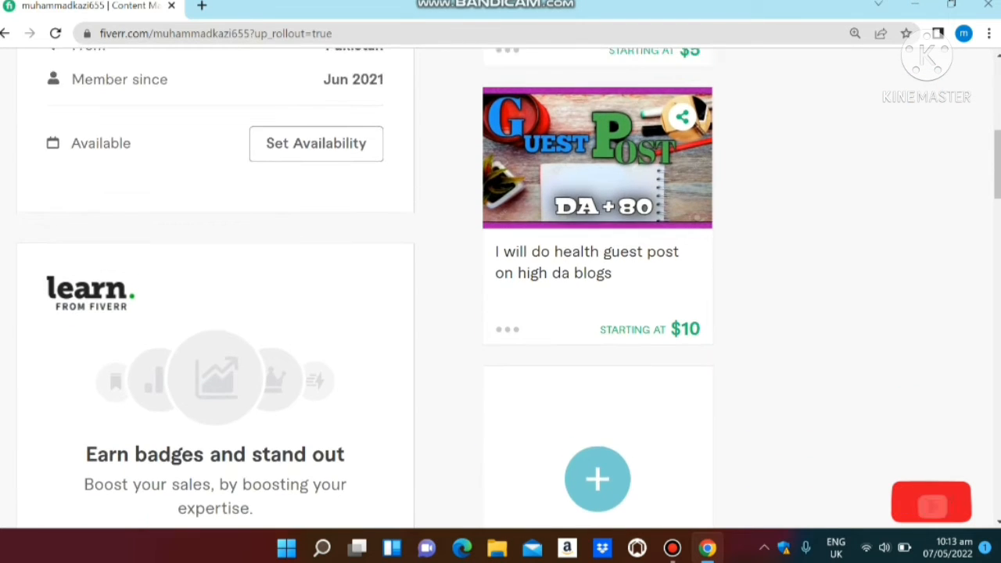
pyautogui.scroll(-6, 500, 289)
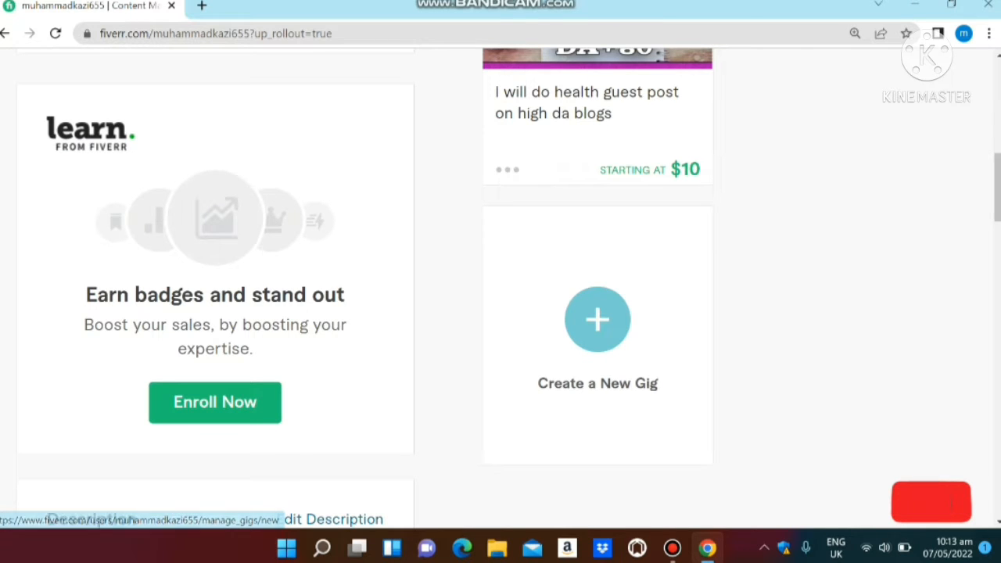
pyautogui.scroll(5, 597, 336)
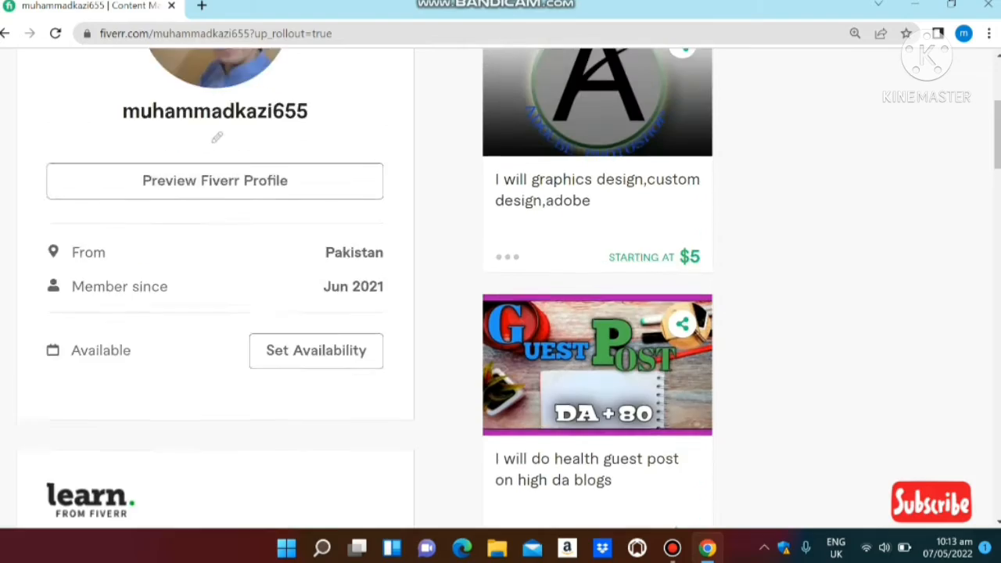
pyautogui.scroll(2, 597, 312)
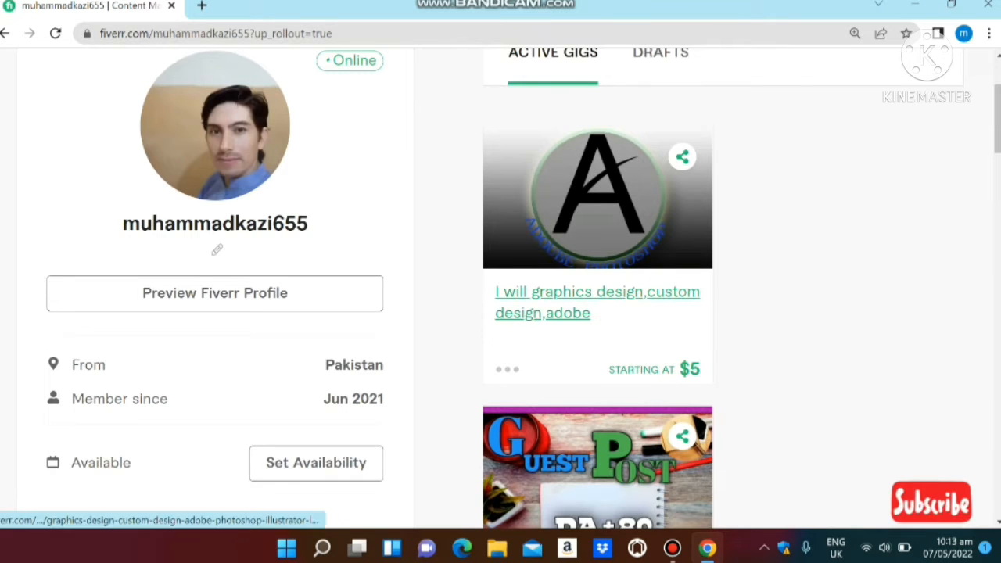
pyautogui.click(597, 291)
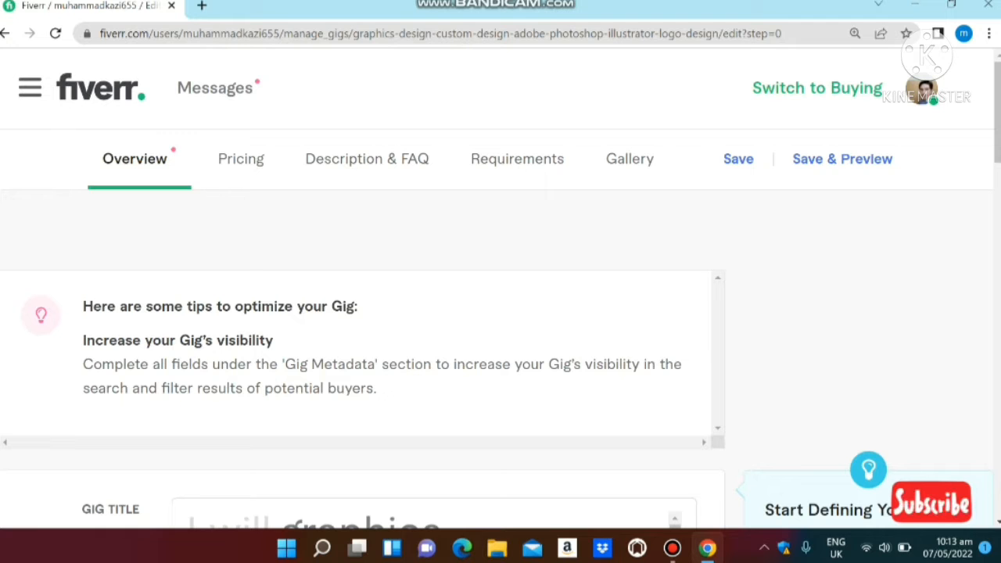
# - Read through the full gig title in the gig's overview
pyautogui.scroll(-5, 501, 313)
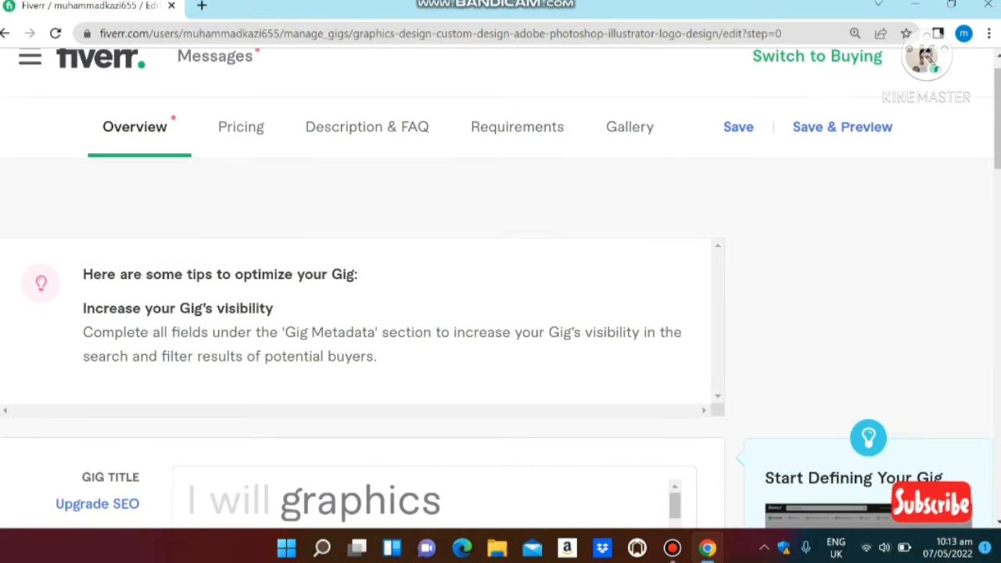
pyautogui.scroll(2, 500, 313)
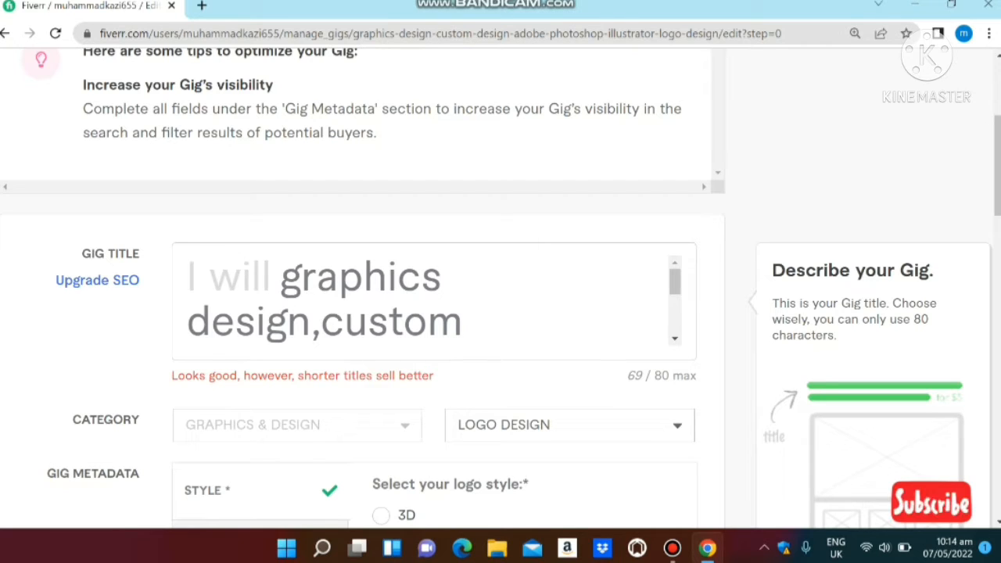
pyautogui.scroll(-3, 434, 301)
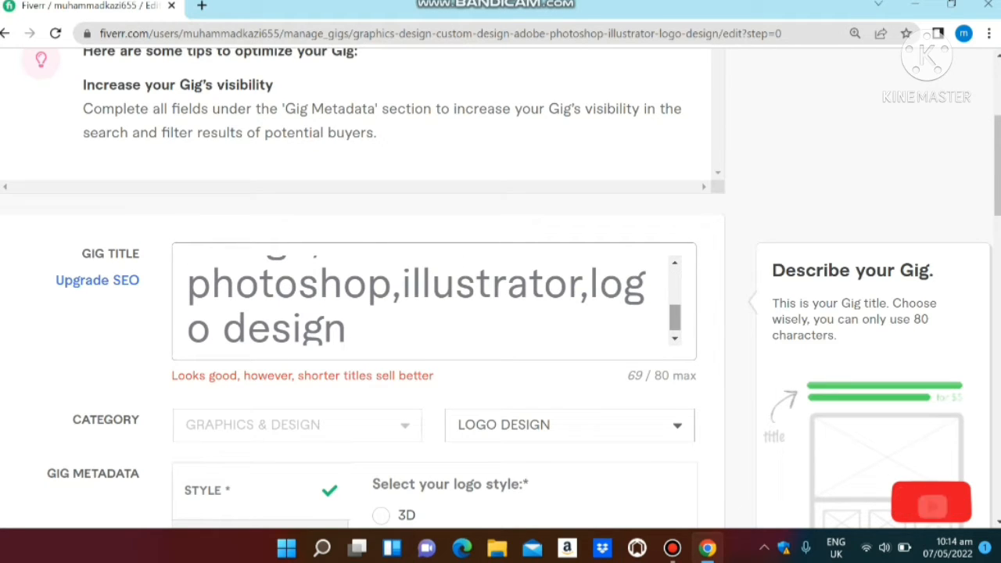
pyautogui.scroll(2, 434, 301)
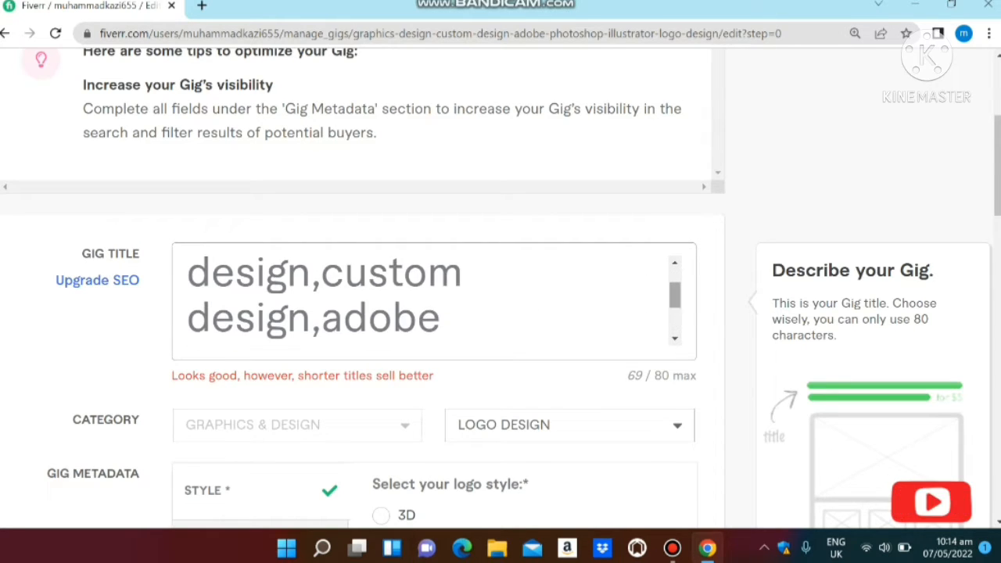
pyautogui.scroll(-2, 434, 301)
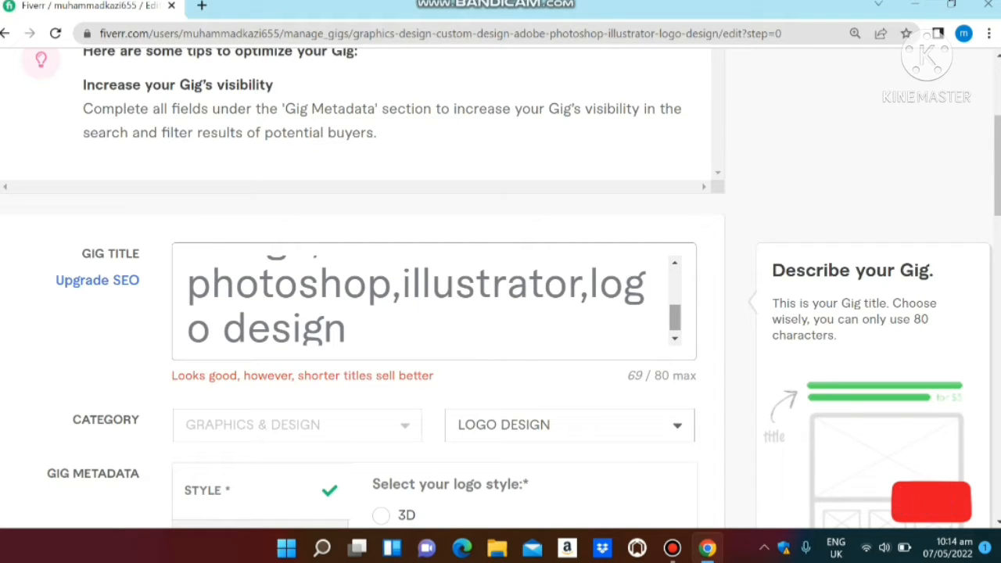
pyautogui.scroll(-1, 434, 301)
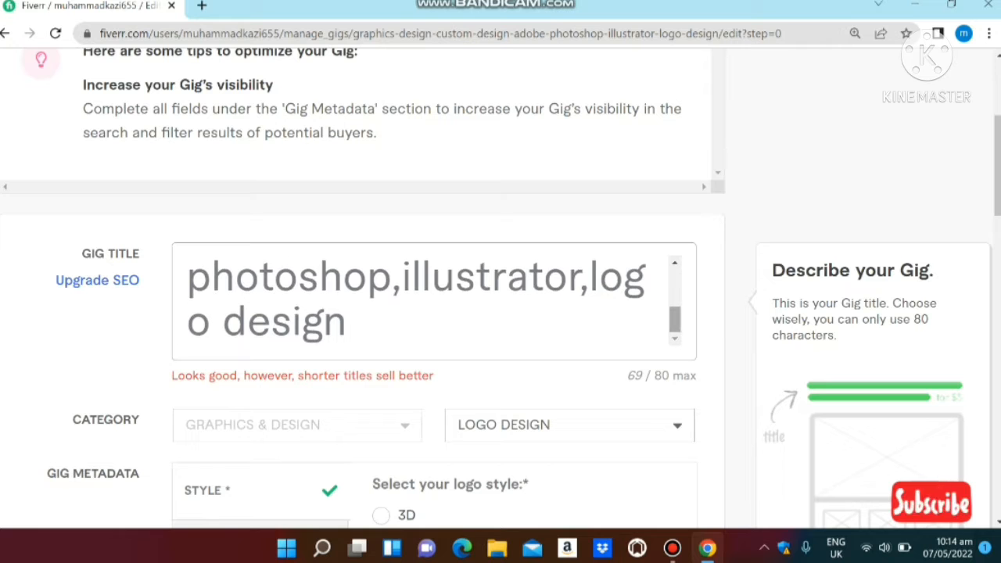
pyautogui.scroll(-2, 501, 287)
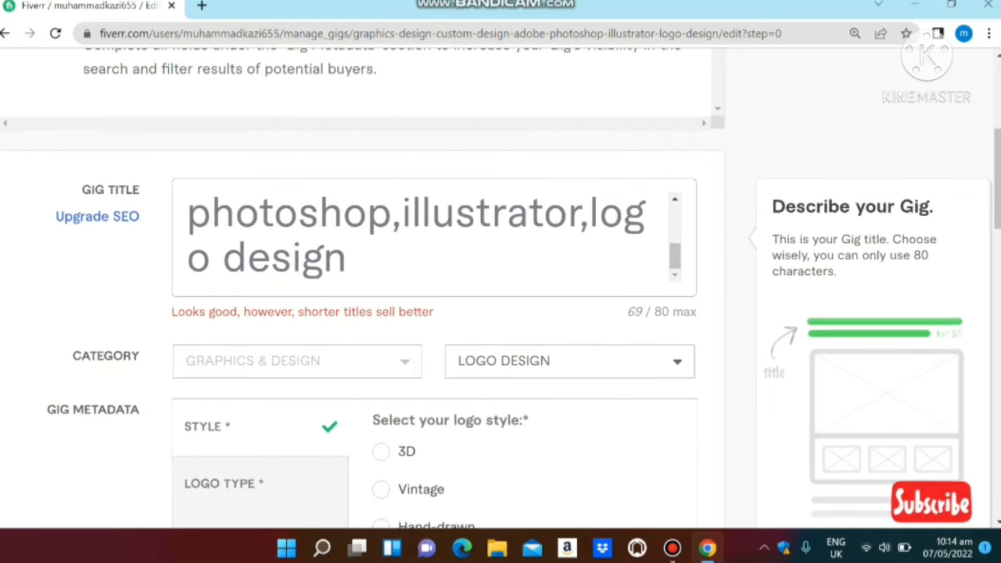
# - Examine the gig's category, logo style metadata and search tags in the overview
pyautogui.scroll(-3, 500, 287)
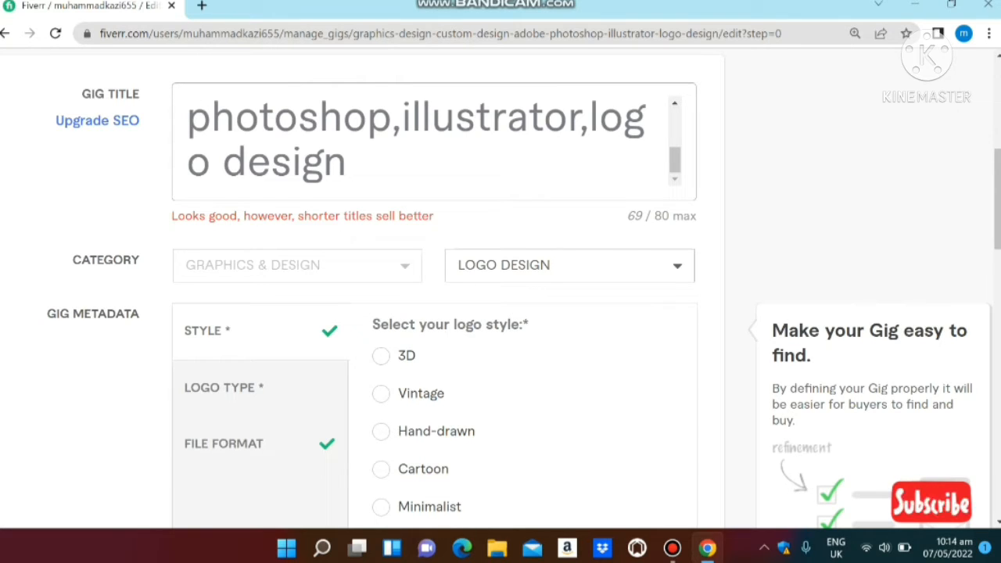
pyautogui.scroll(-3, 501, 289)
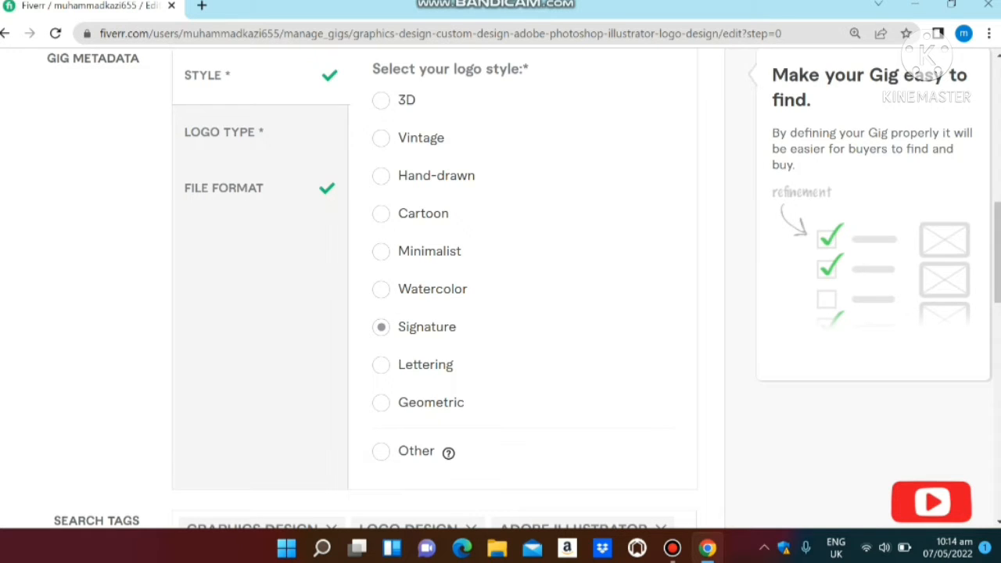
pyautogui.scroll(-4, 501, 290)
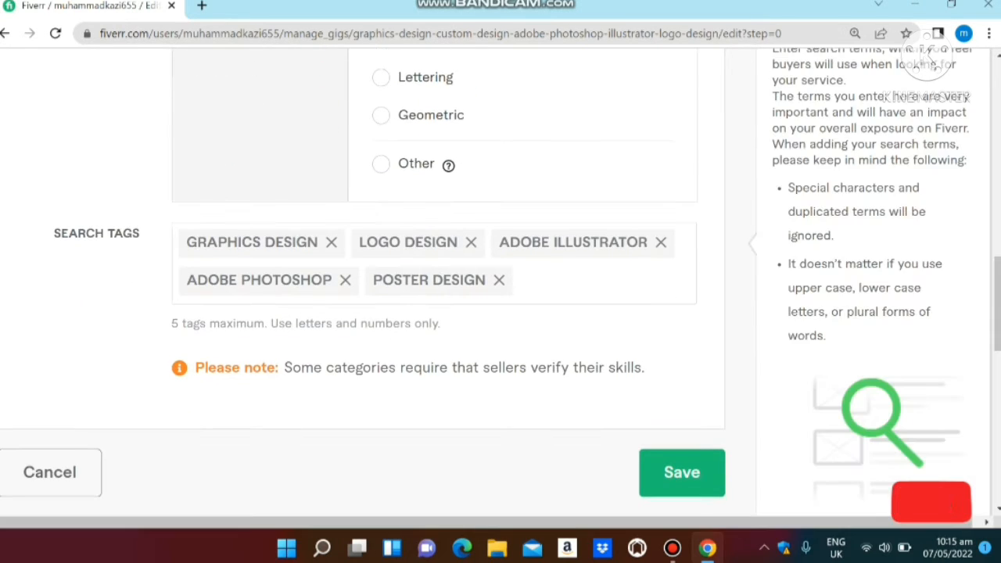
pyautogui.scroll(3, 500, 282)
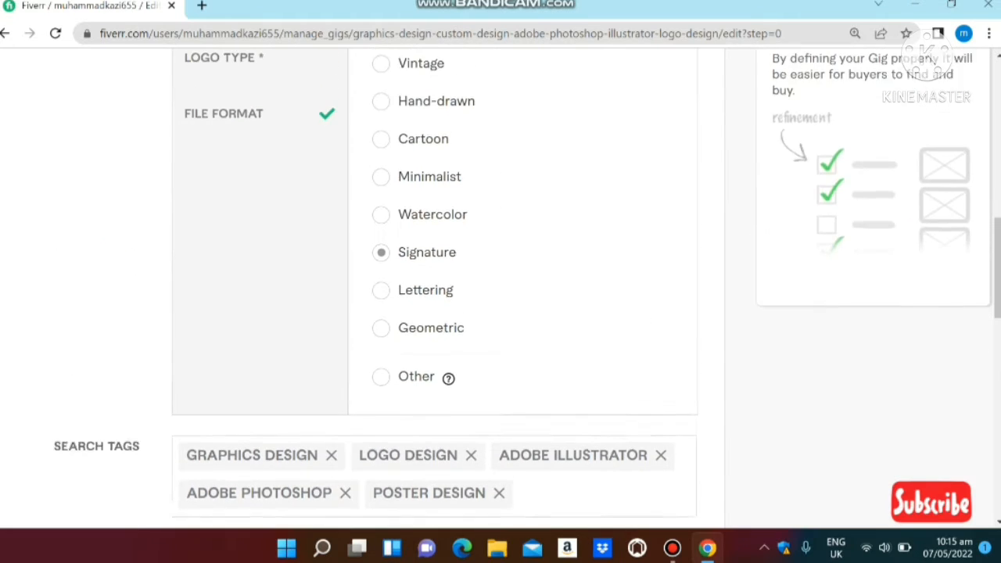
pyautogui.scroll(2, 500, 289)
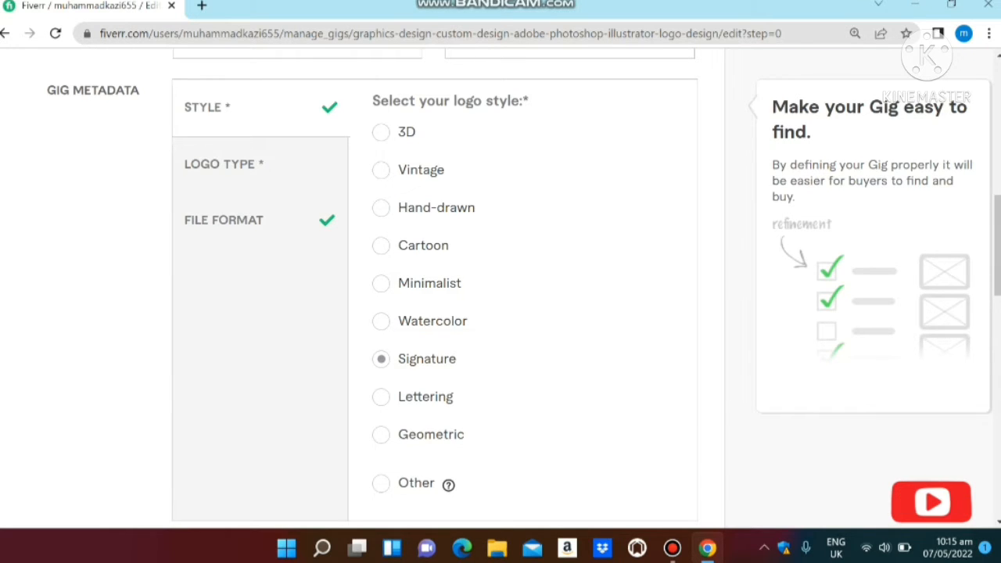
pyautogui.scroll(-1, 523, 289)
pyautogui.scroll(-2, 500, 282)
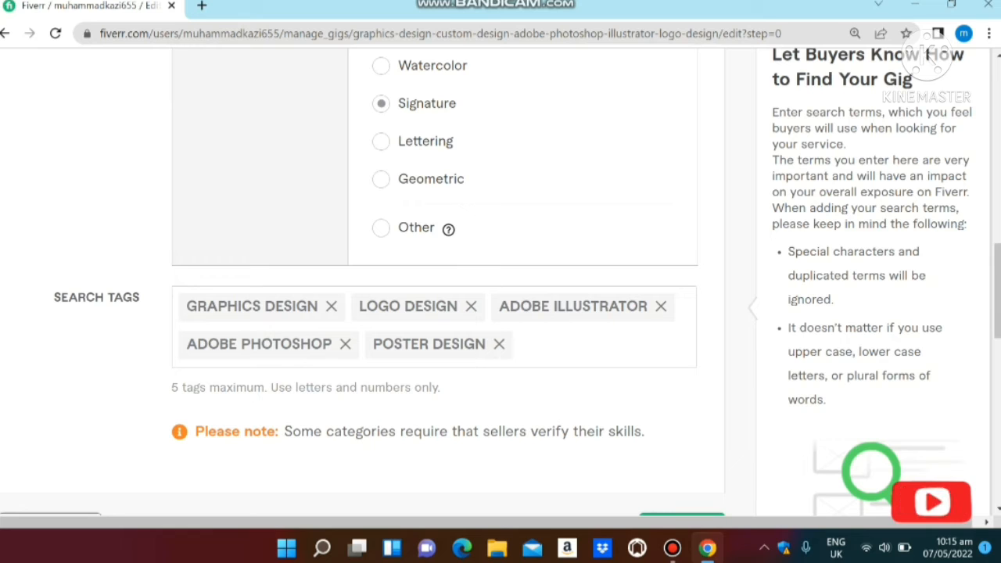
pyautogui.scroll(-3, 501, 282)
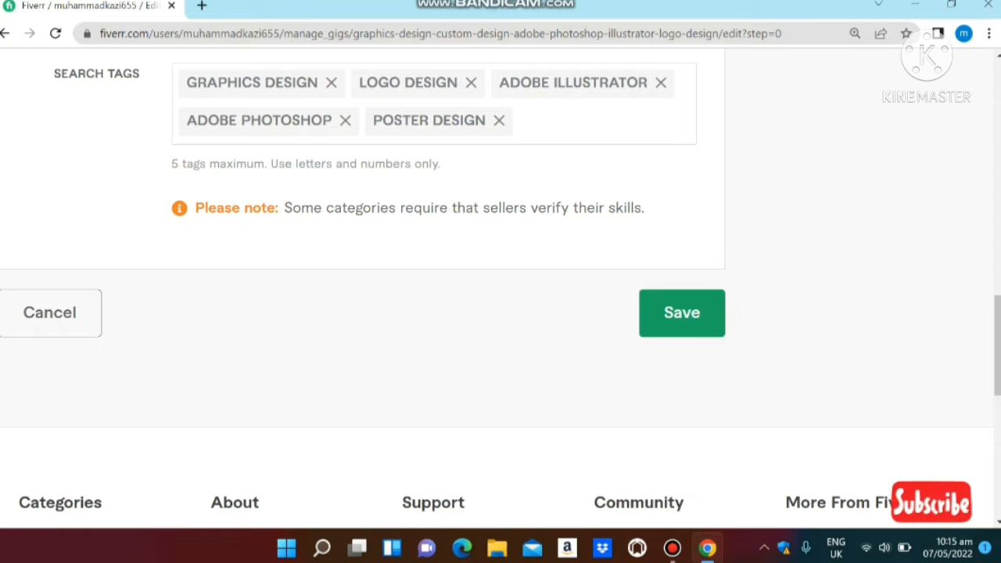
pyautogui.scroll(15, 501, 289)
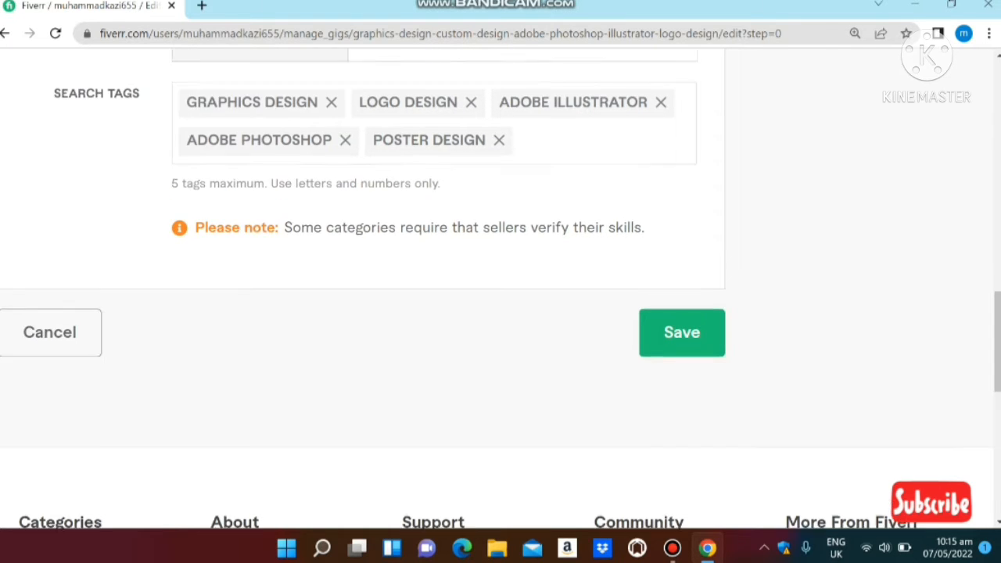
pyautogui.scroll(2, 500, 290)
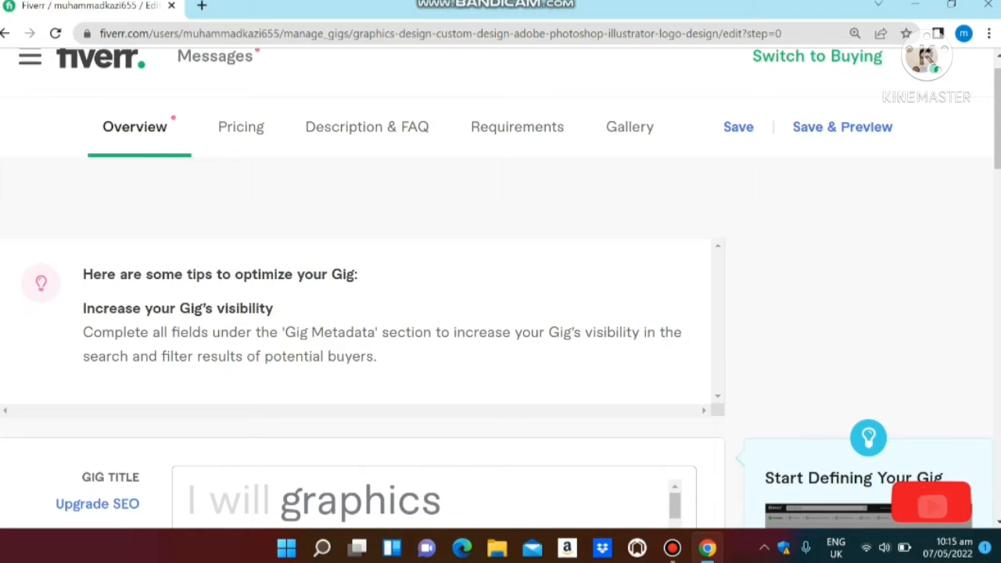
# - Open the gig's pricing settings and review the names, descriptions and delivery times of the Basic, Standard and Premium packages
pyautogui.click(241, 126)
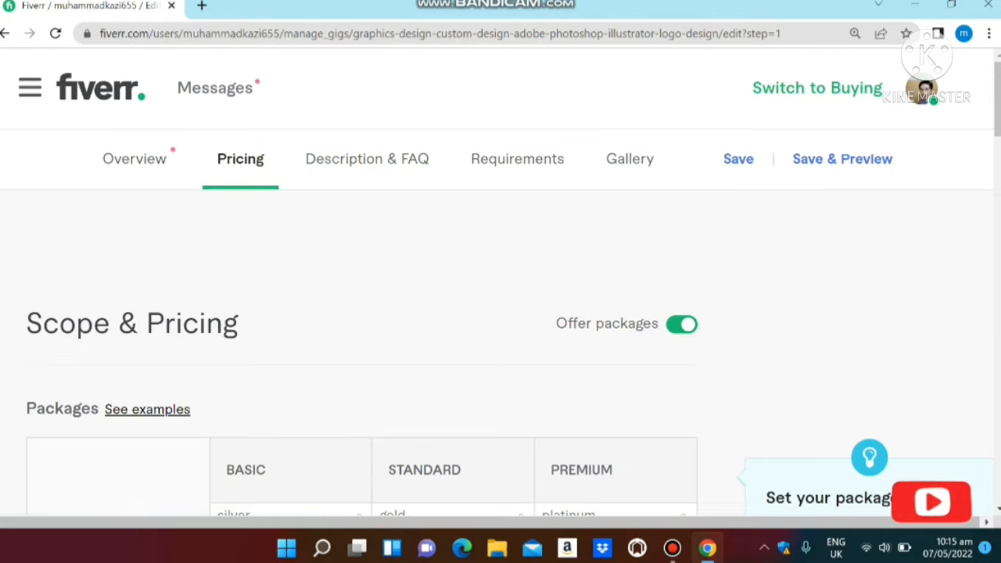
pyautogui.scroll(-3, 500, 289)
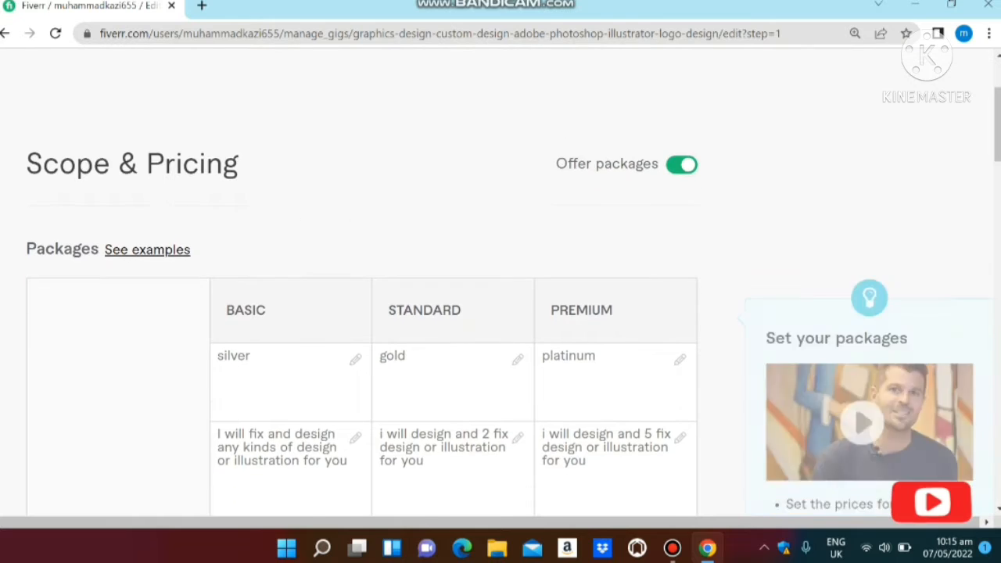
pyautogui.scroll(-2, 500, 282)
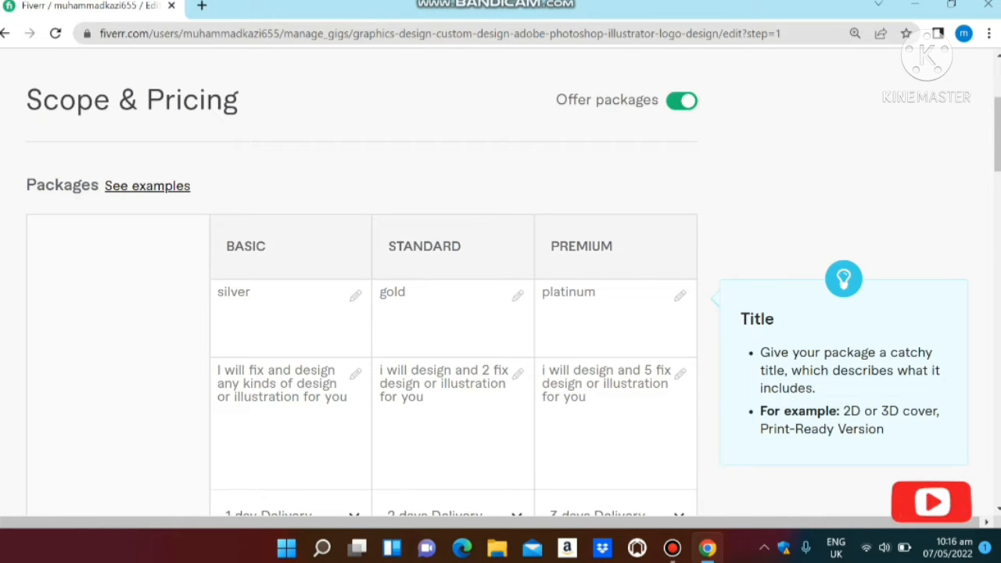
pyautogui.scroll(-1, 454, 375)
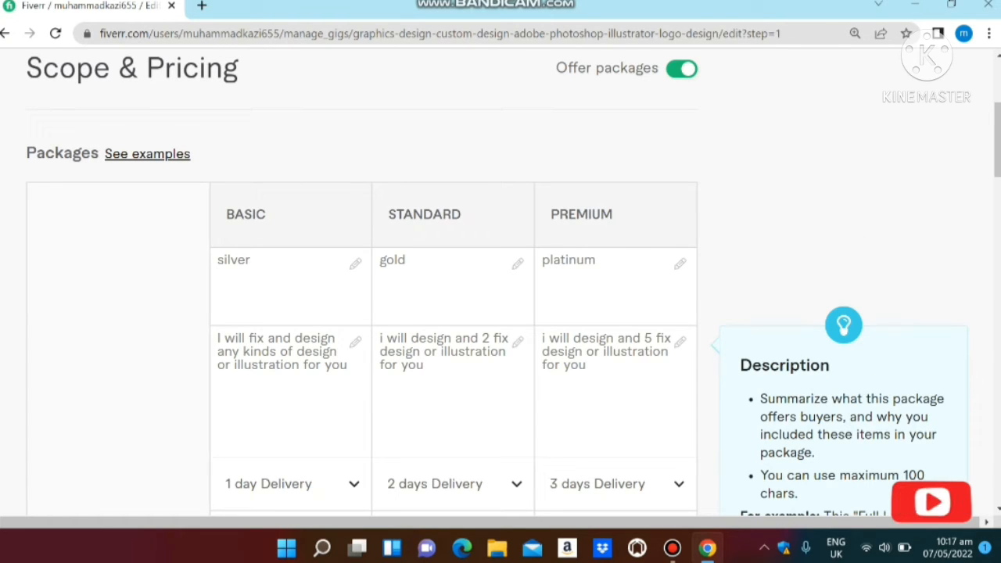
pyautogui.scroll(-2, 500, 304)
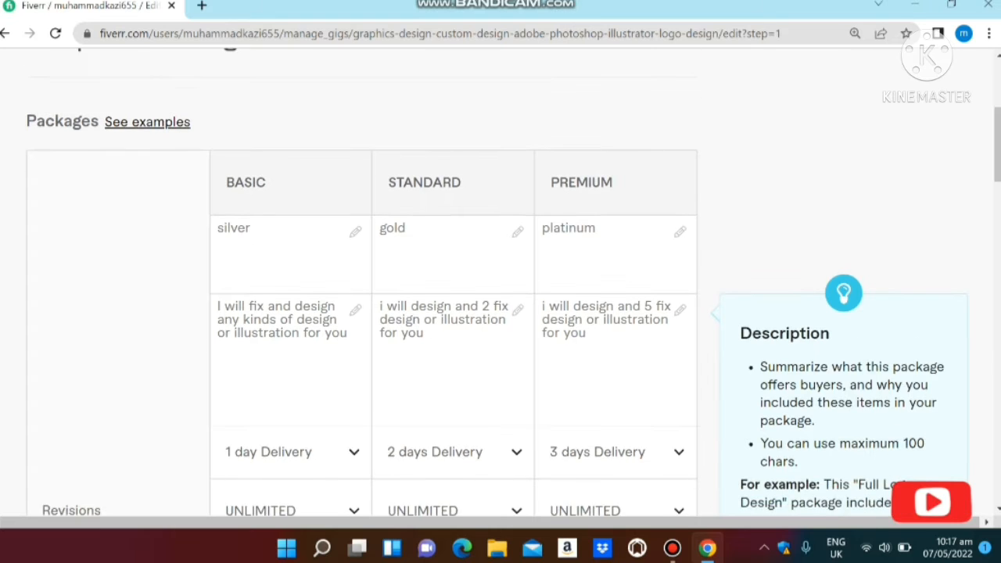
pyautogui.scroll(-1, 481, 283)
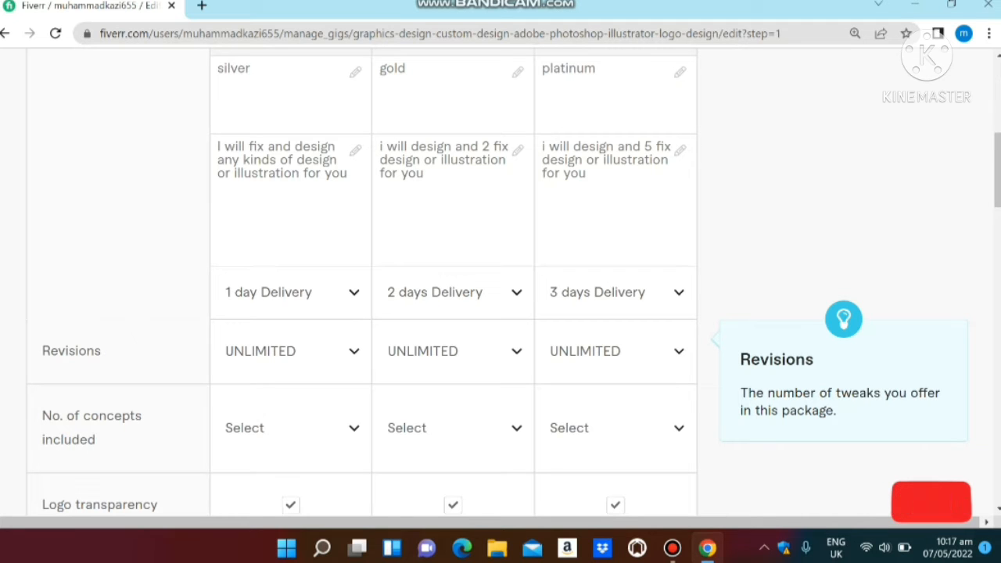
# - Examine the revisions, number of concepts, included deliverables and price of each of the three packages
pyautogui.scroll(-1, 359, 281)
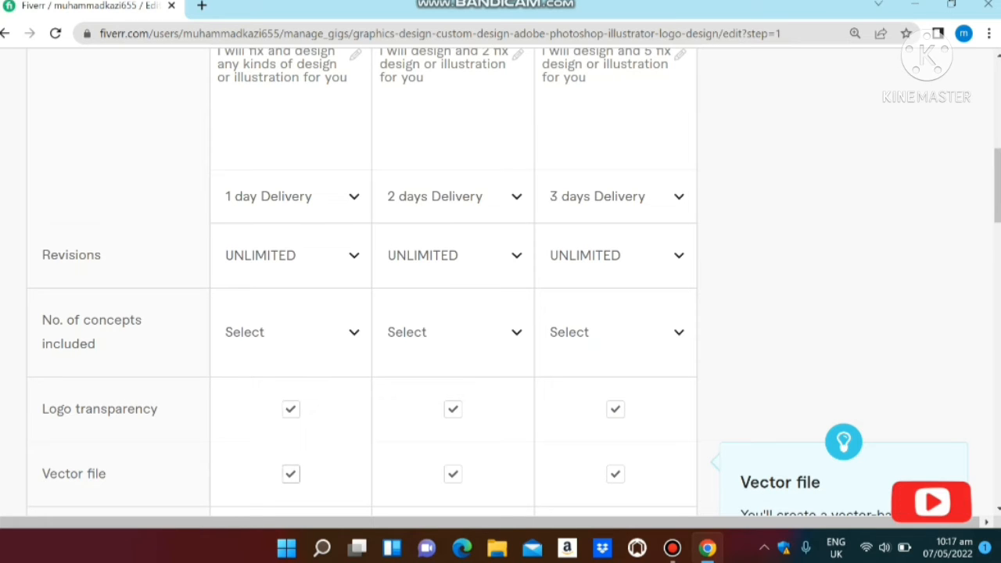
pyautogui.scroll(-3, 500, 281)
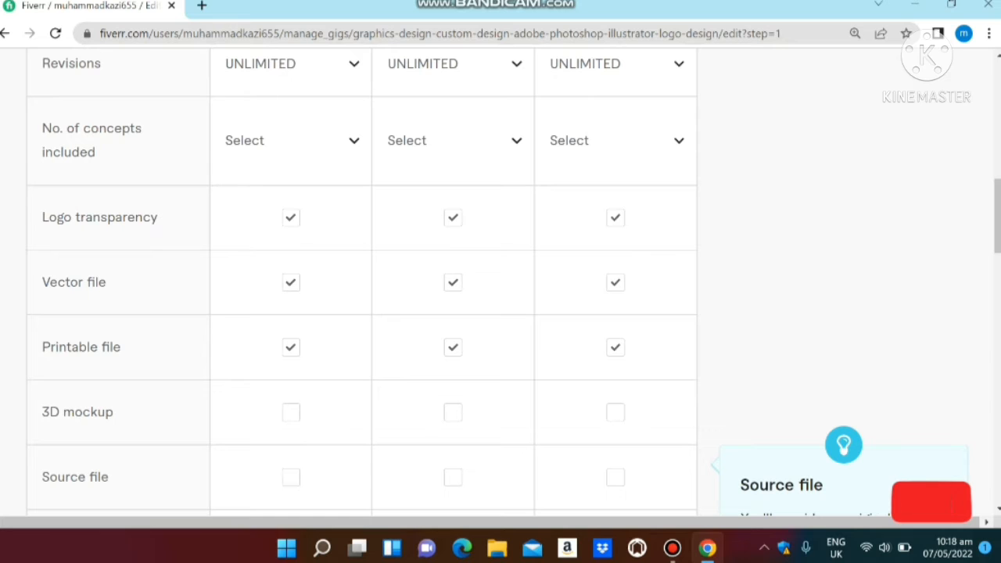
pyautogui.scroll(-1, 500, 281)
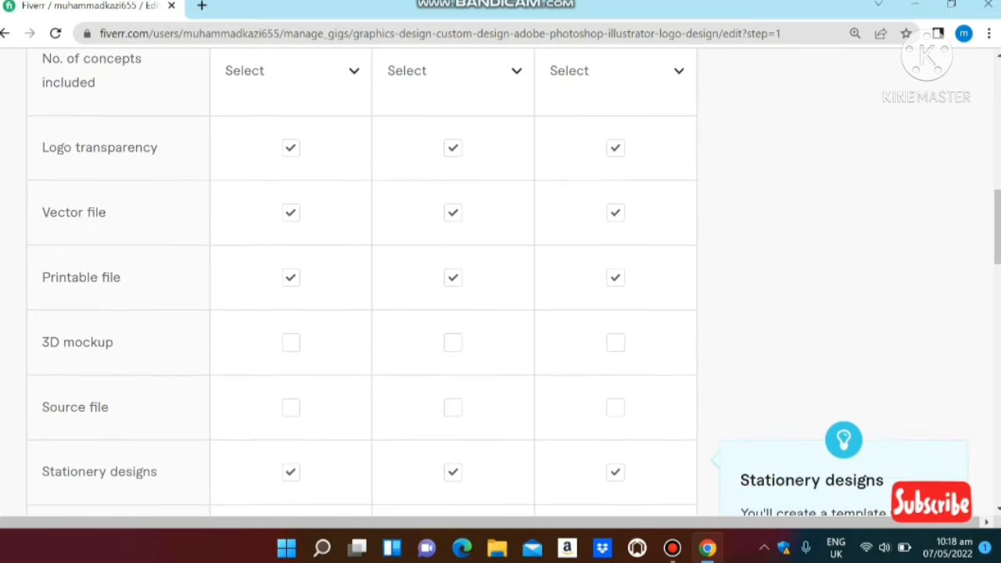
pyautogui.scroll(-2, 500, 281)
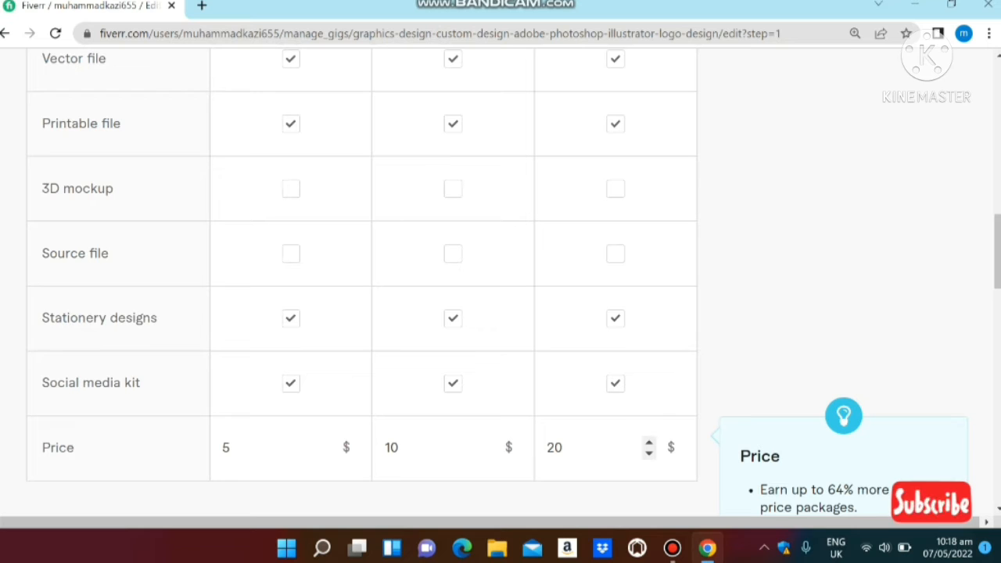
pyautogui.scroll(-2, 501, 282)
# - Look through the optional extra services offered below the pricing packages, from extra fast delivery to source file
pyautogui.scroll(-5, 501, 281)
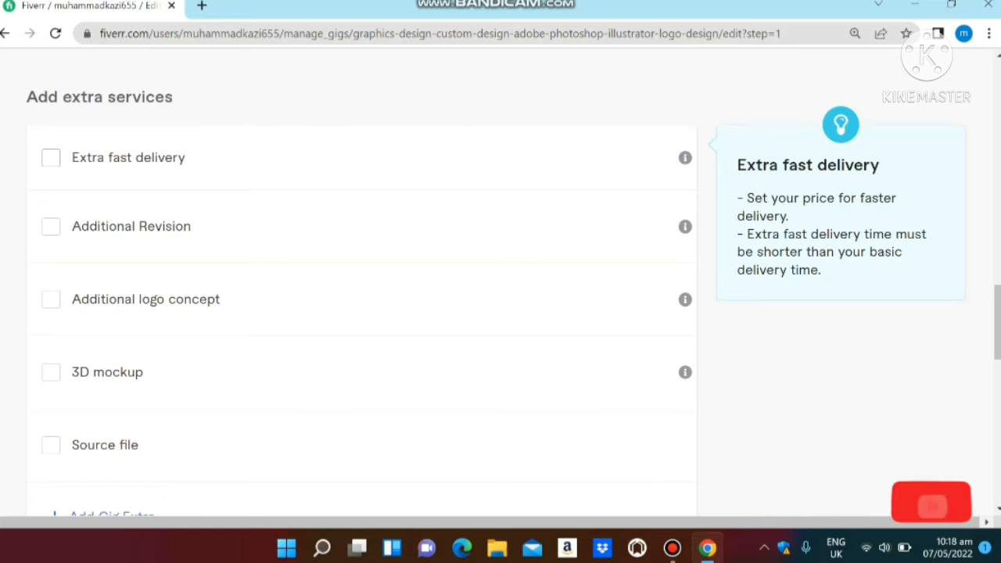
pyautogui.scroll(-3, 500, 281)
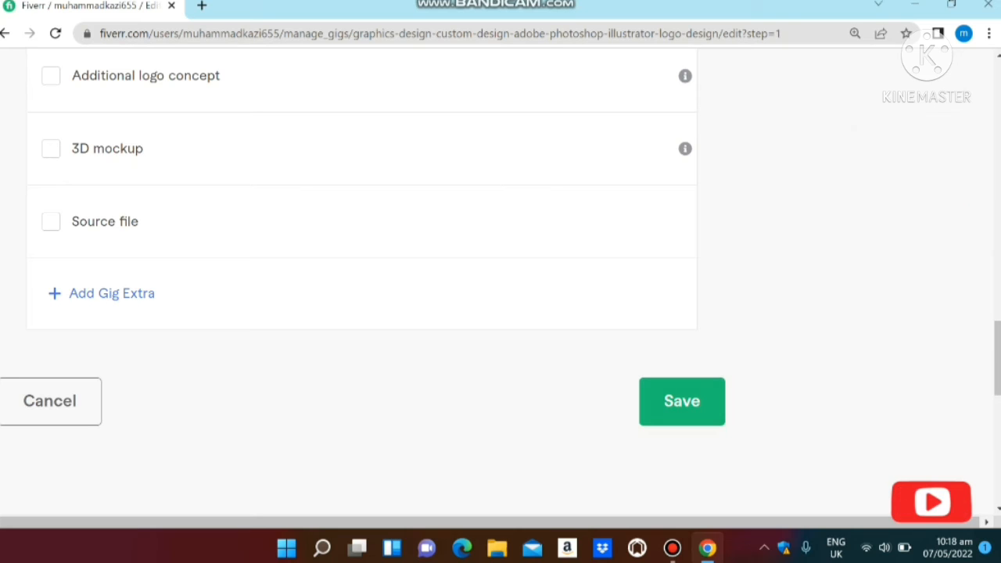
pyautogui.scroll(15, 500, 281)
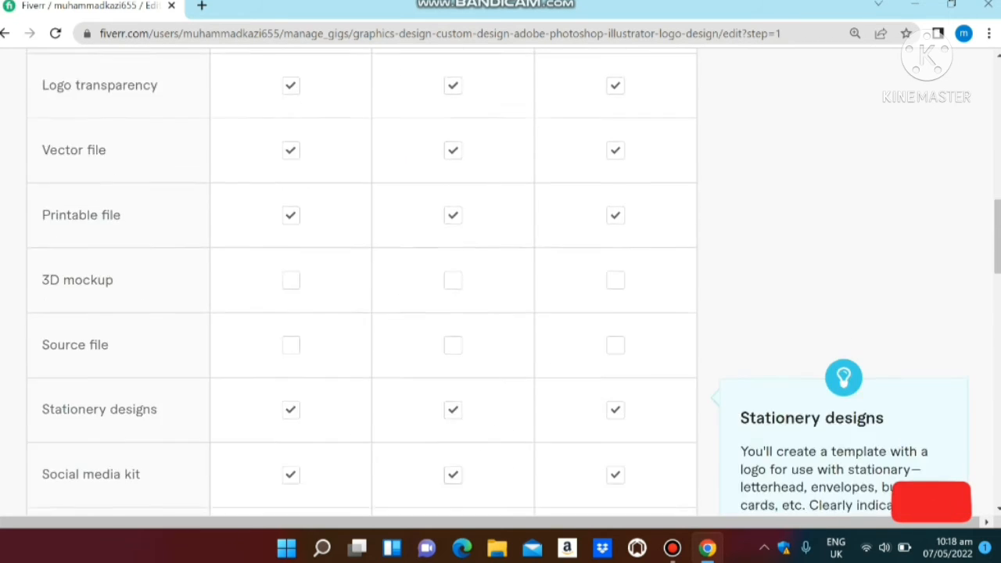
pyautogui.scroll(5, 500, 281)
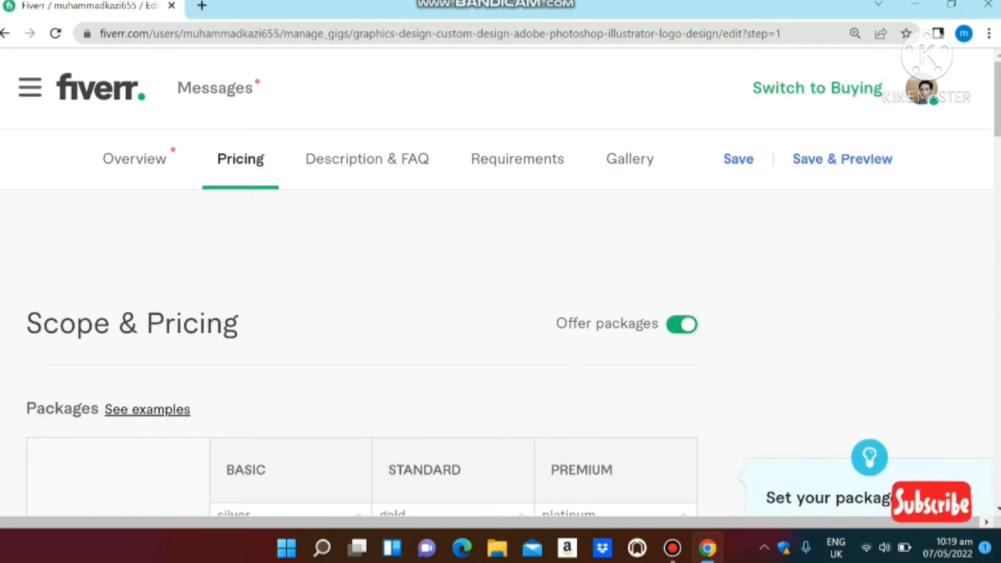
# - Open the gig's description and FAQ settings and read the description text through to its closing line
pyautogui.click(366, 159)
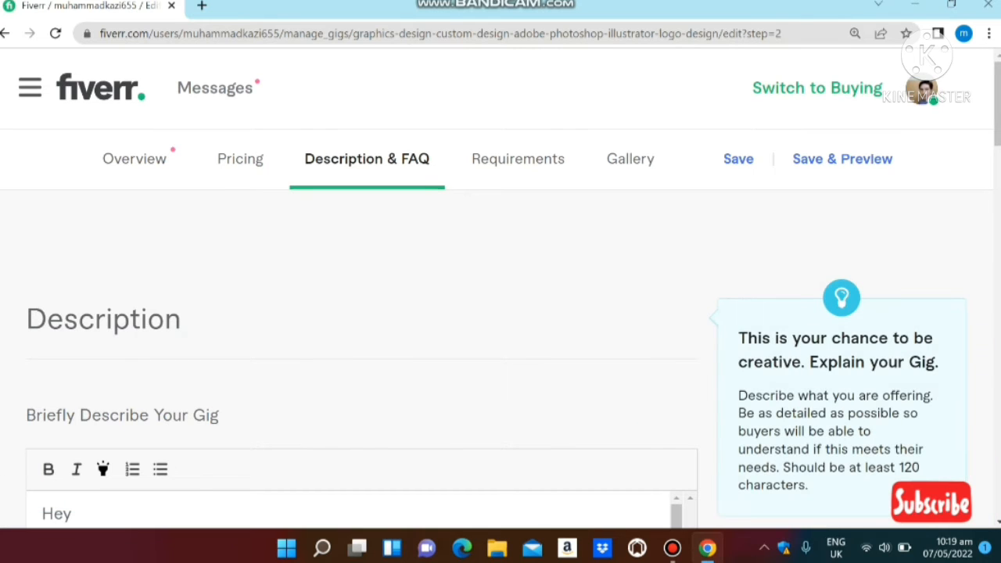
pyautogui.scroll(-3, 501, 290)
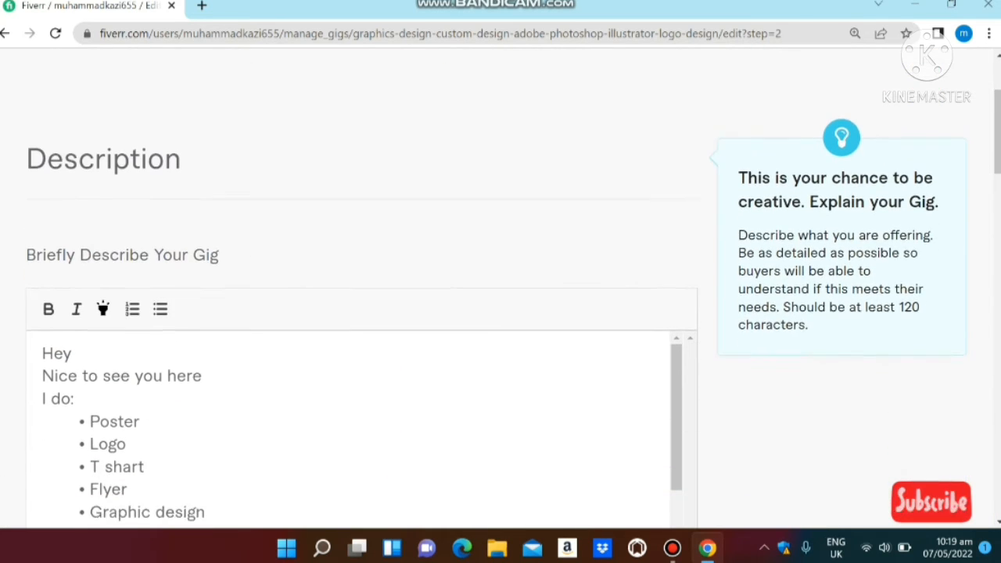
pyautogui.scroll(-1, 500, 289)
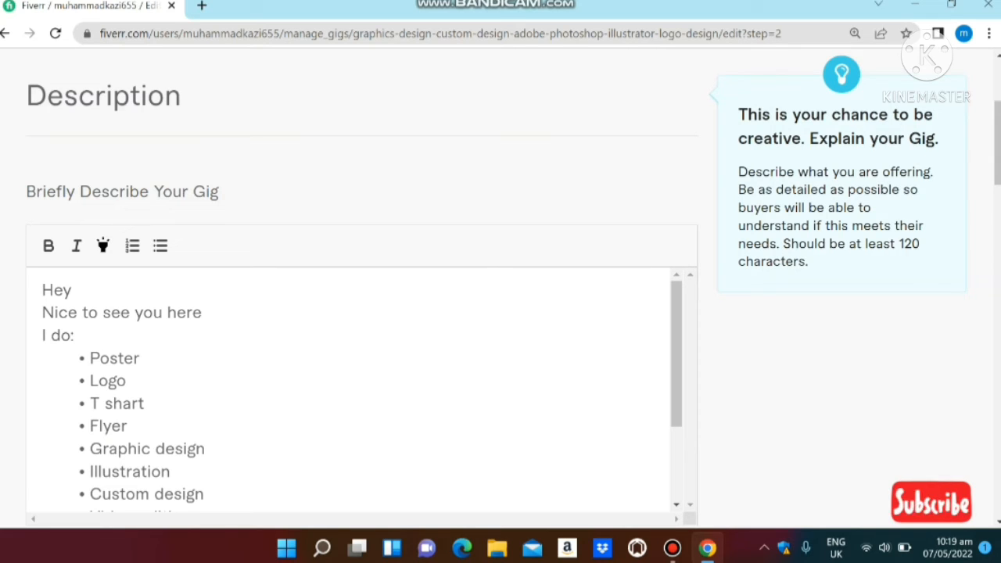
pyautogui.scroll(-1, 500, 287)
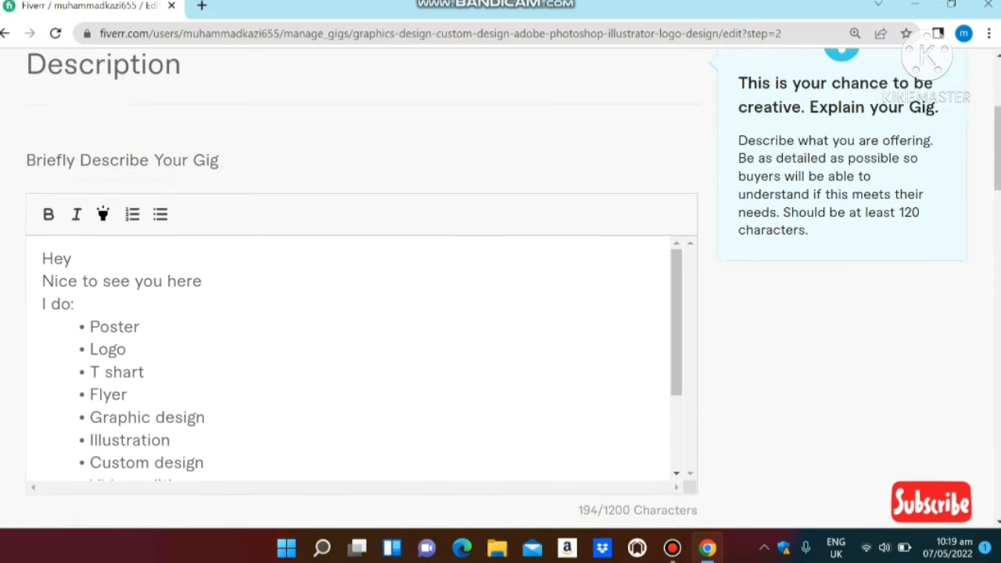
pyautogui.scroll(1, 500, 286)
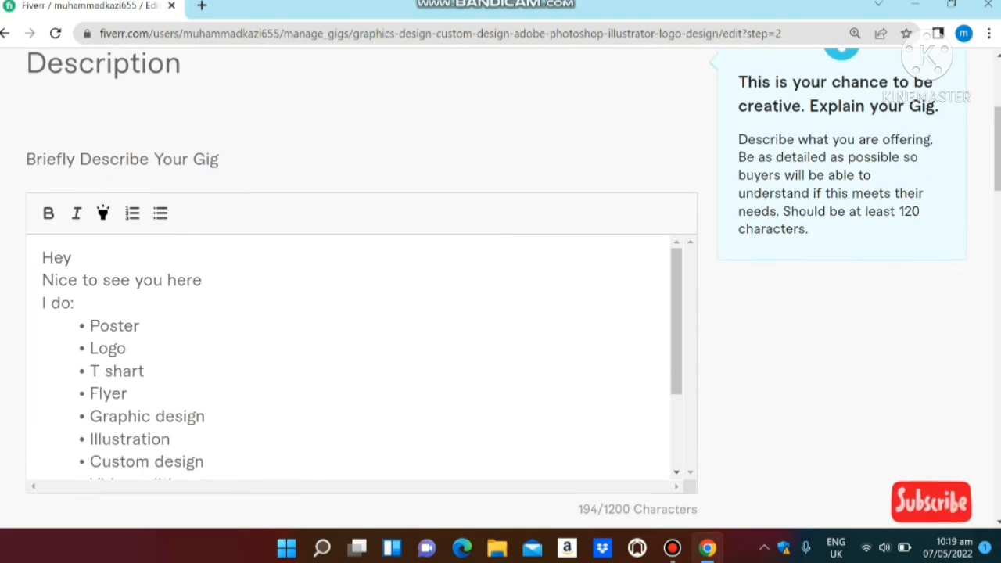
pyautogui.scroll(-1, 500, 286)
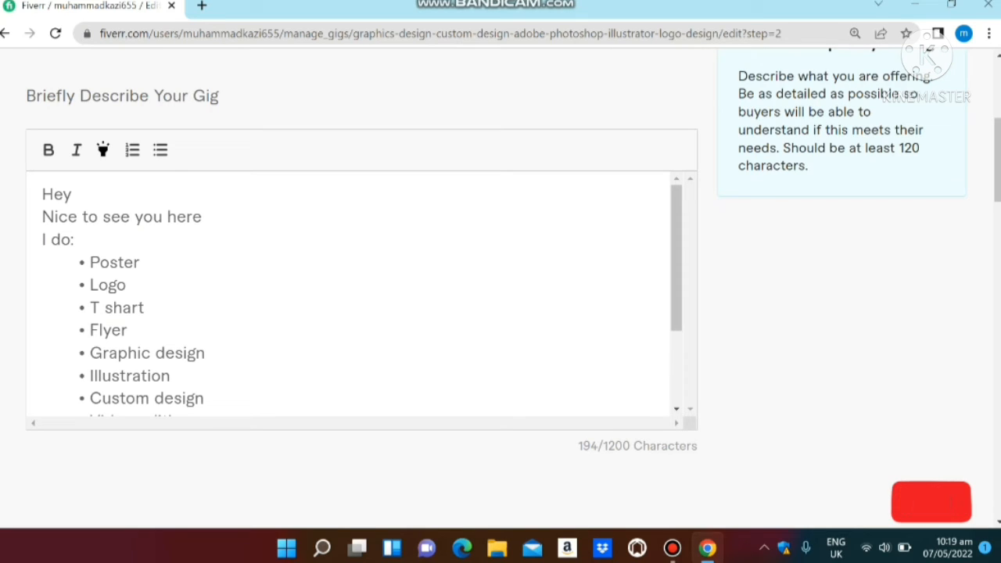
pyautogui.scroll(-3, 352, 297)
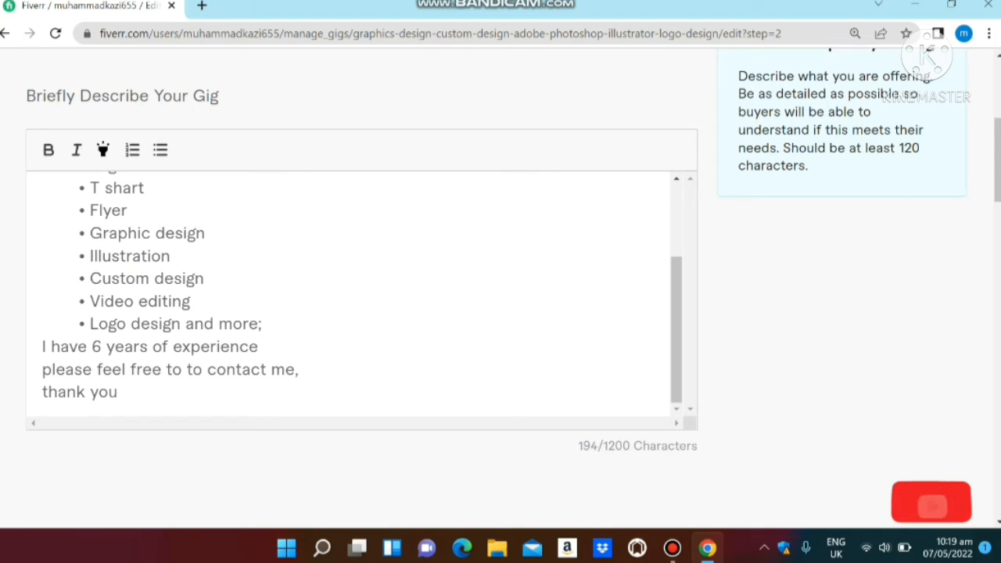
pyautogui.scroll(-1, 501, 250)
# - Check the milestone workflow and Frequently Asked Questions sections below the gig description
pyautogui.scroll(-6, 501, 288)
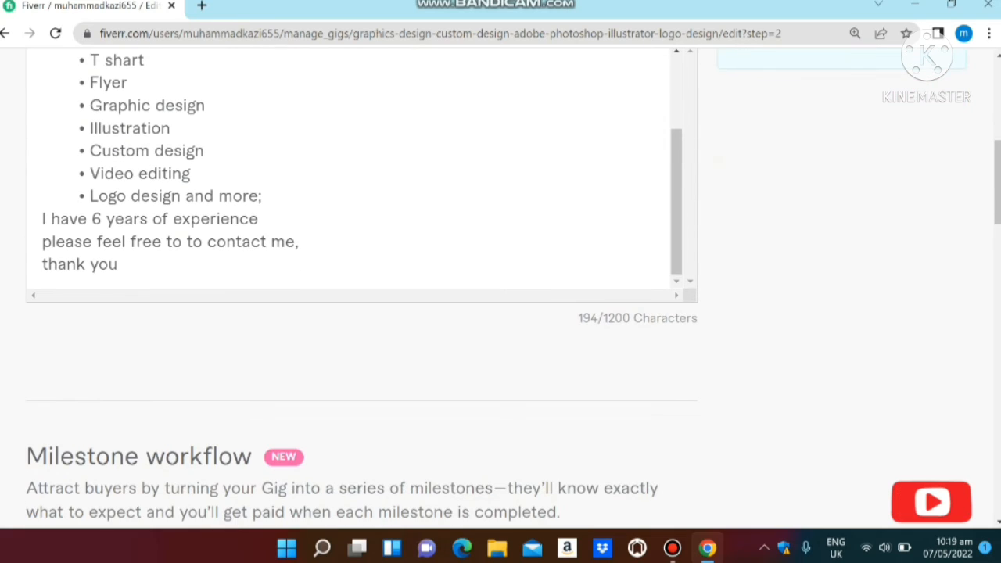
pyautogui.scroll(-5, 500, 281)
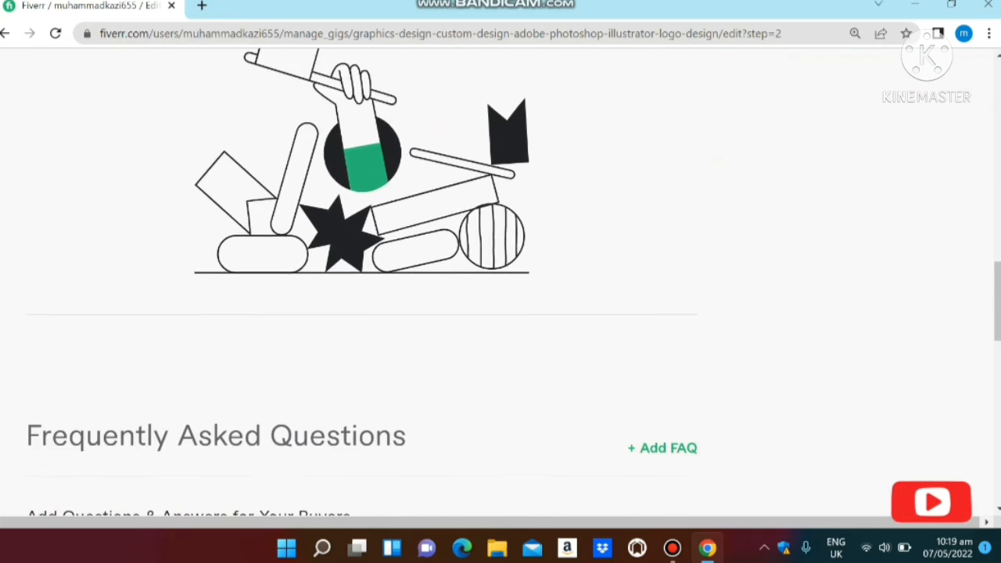
pyautogui.scroll(-2, 500, 282)
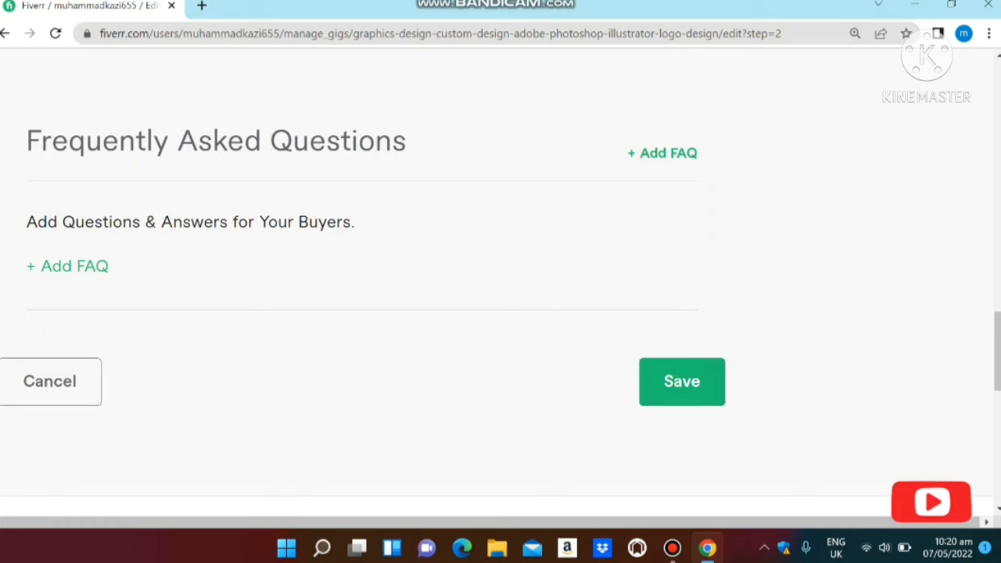
pyautogui.scroll(3, 501, 281)
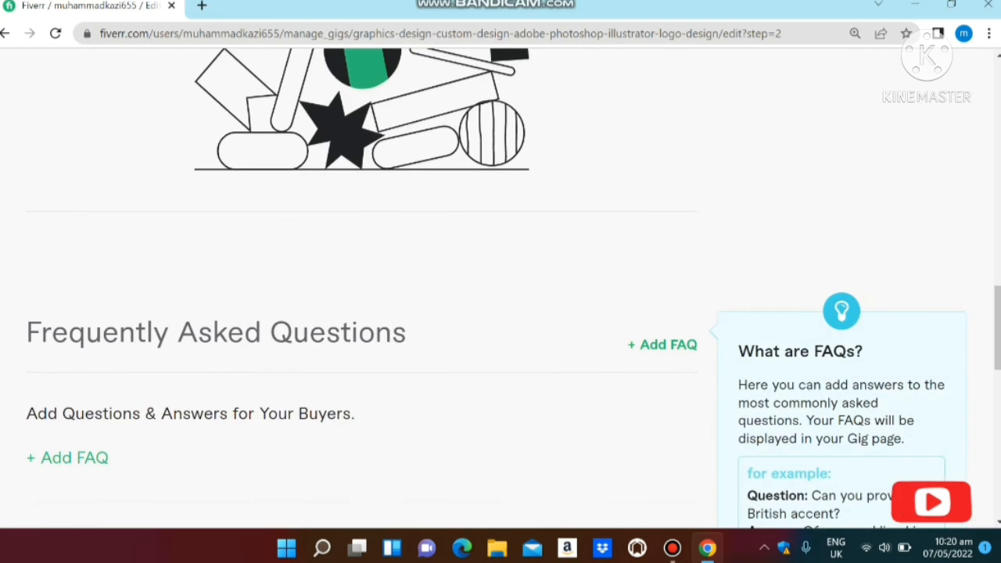
pyautogui.scroll(15, 501, 281)
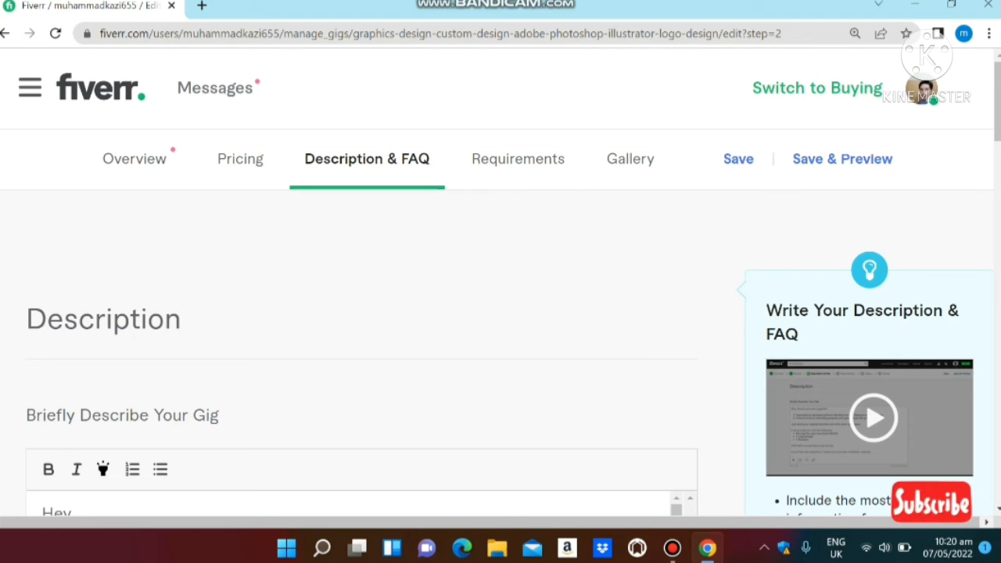
# - Open the gig's requirements and review the questions that buyers are asked before an order starts
pyautogui.click(517, 158)
pyautogui.scroll(-3, 500, 295)
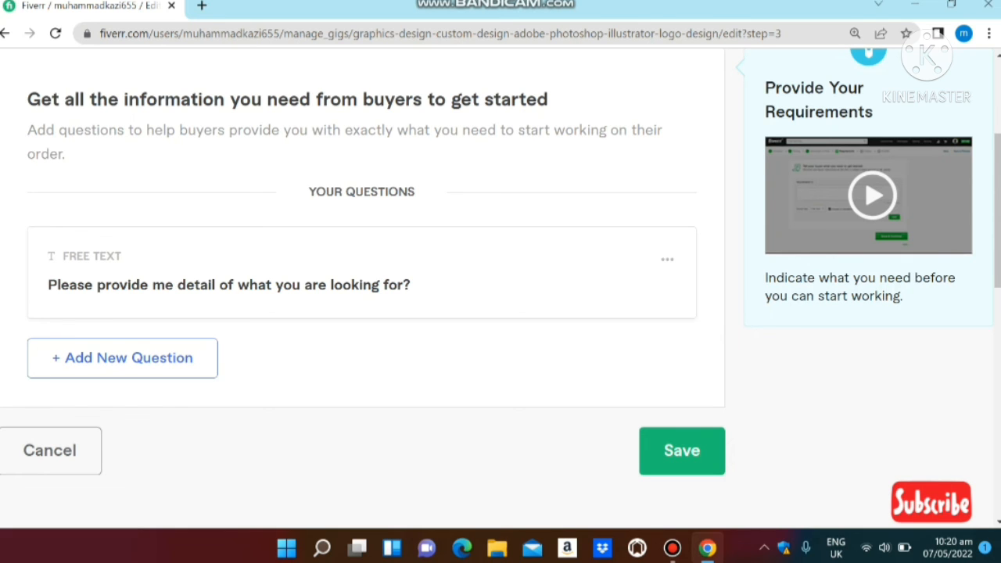
pyautogui.scroll(-5, 501, 282)
pyautogui.scroll(4, 500, 281)
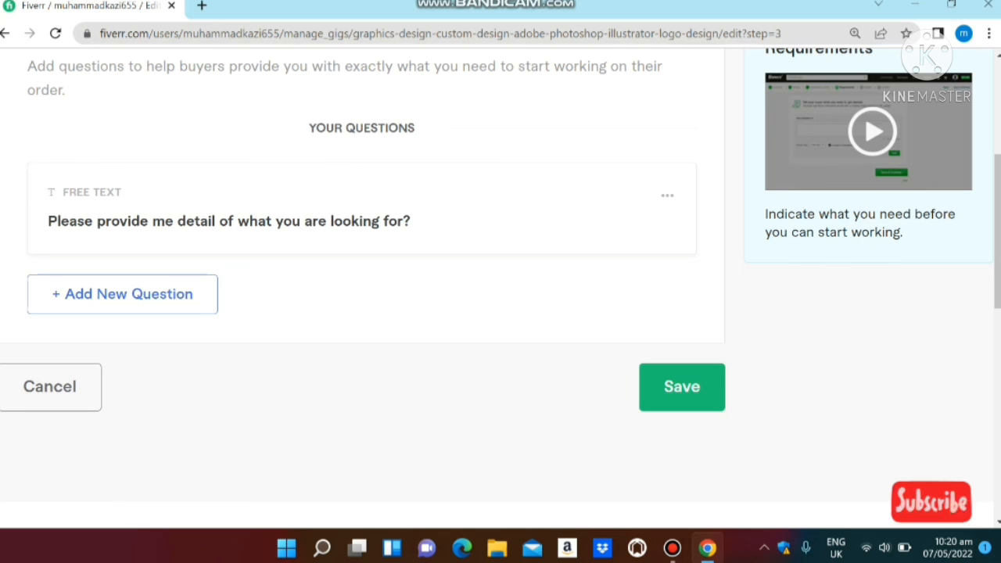
pyautogui.scroll(4, 500, 281)
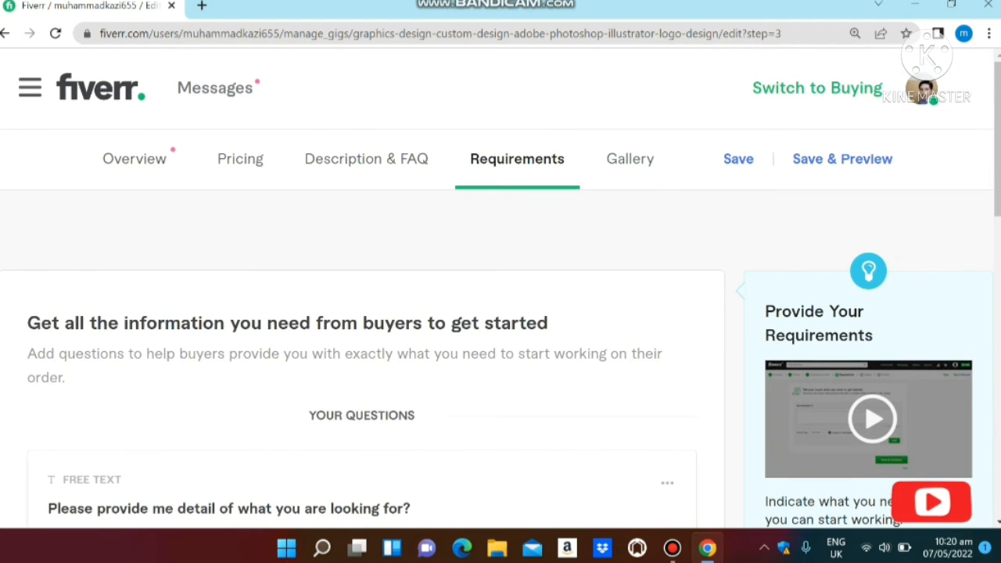
# - Open the gig's gallery and view the image guidelines and the uploaded logo, design and T-shirt samples
pyautogui.click(630, 159)
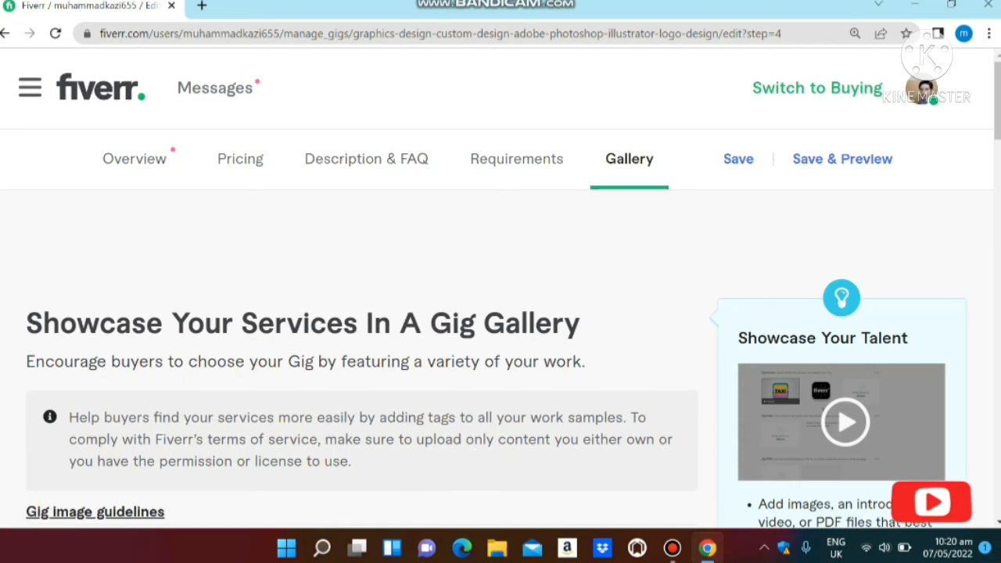
pyautogui.scroll(-5, 500, 313)
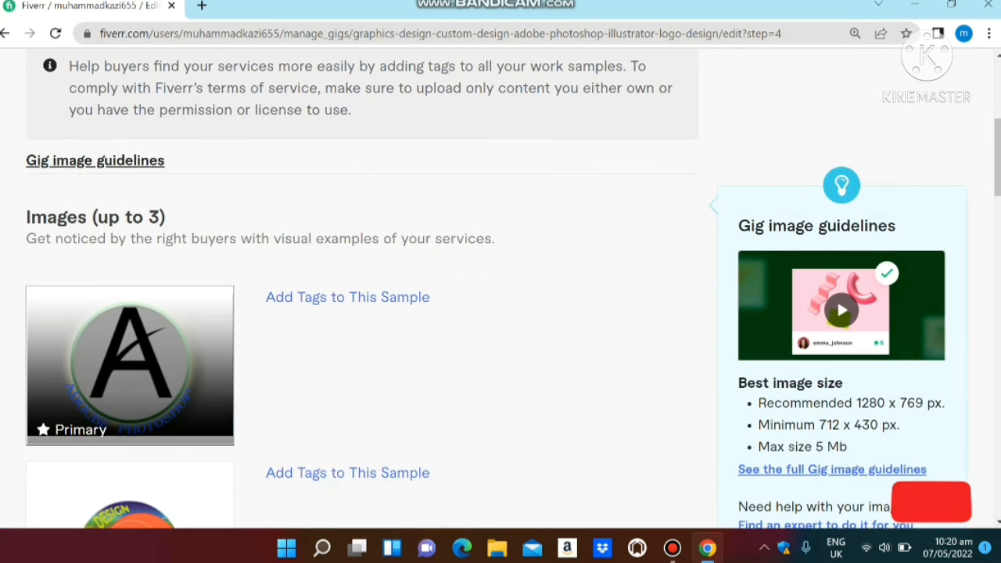
pyautogui.moveTo(129, 365)
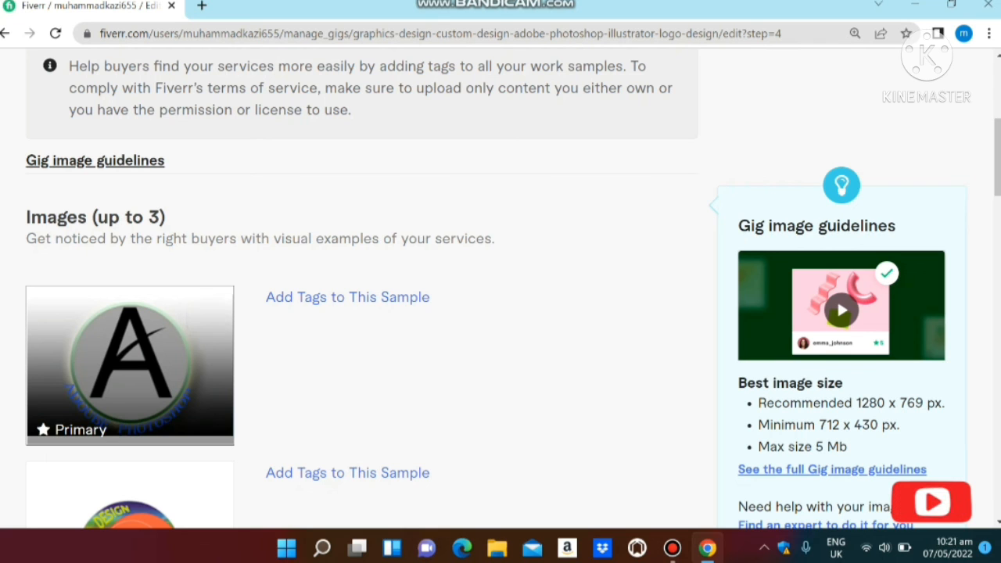
pyautogui.scroll(-1, 500, 289)
pyautogui.scroll(-3, 133, 328)
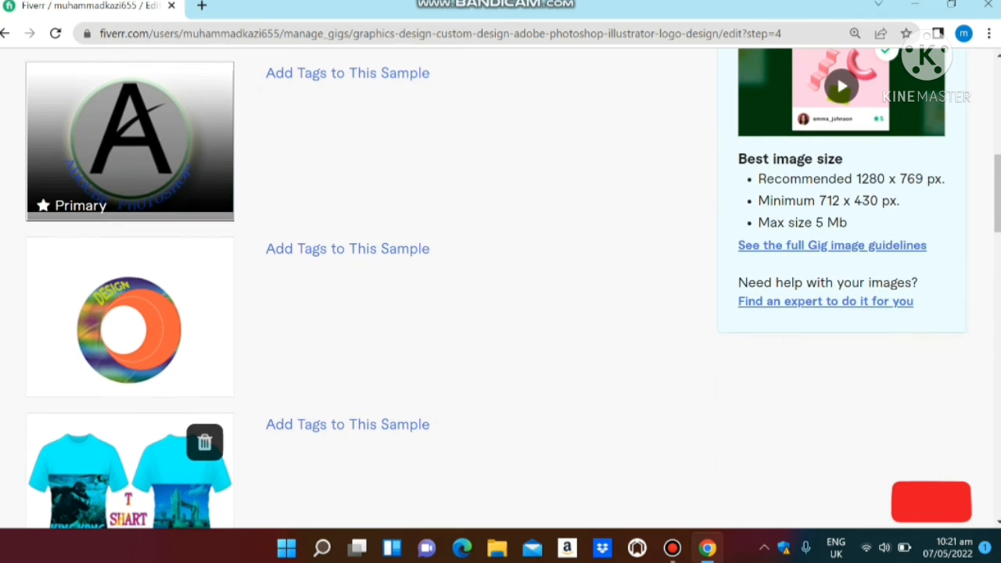
pyautogui.scroll(-1, 129, 454)
pyautogui.scroll(-3, 129, 453)
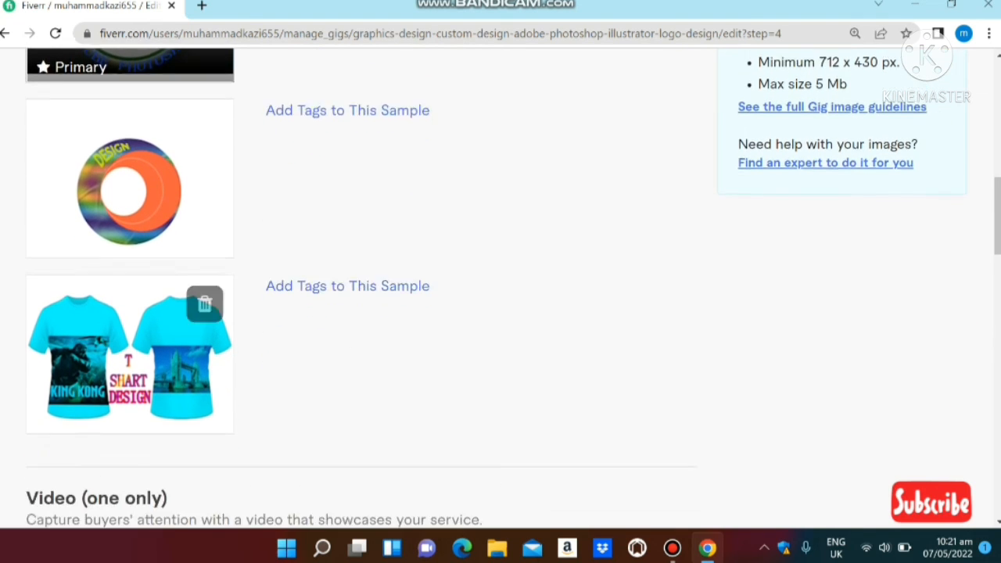
# - Go over the gallery's sample images once more, continuing down to the video section and its upload limits
pyautogui.scroll(7, 513, 289)
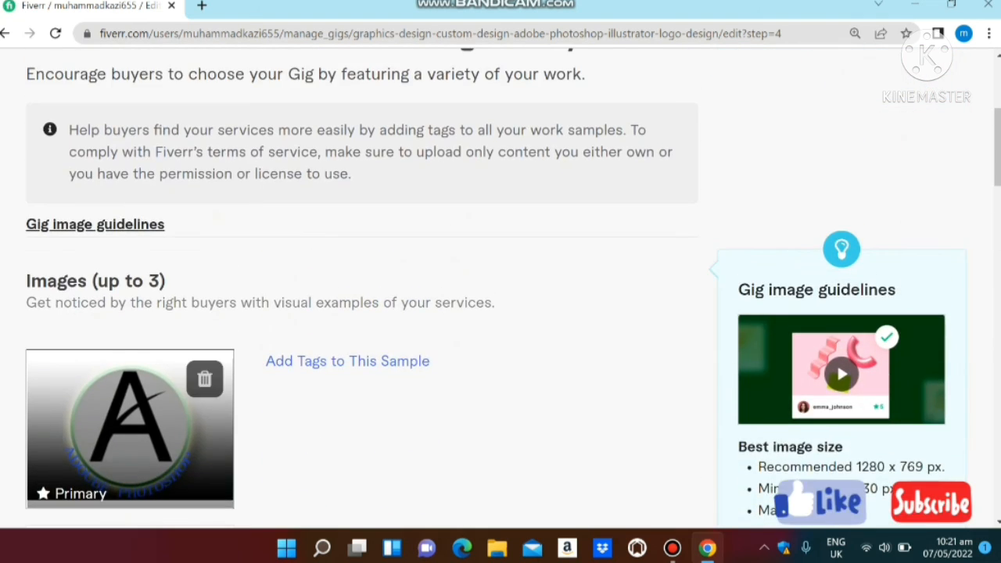
pyautogui.scroll(-1, 513, 289)
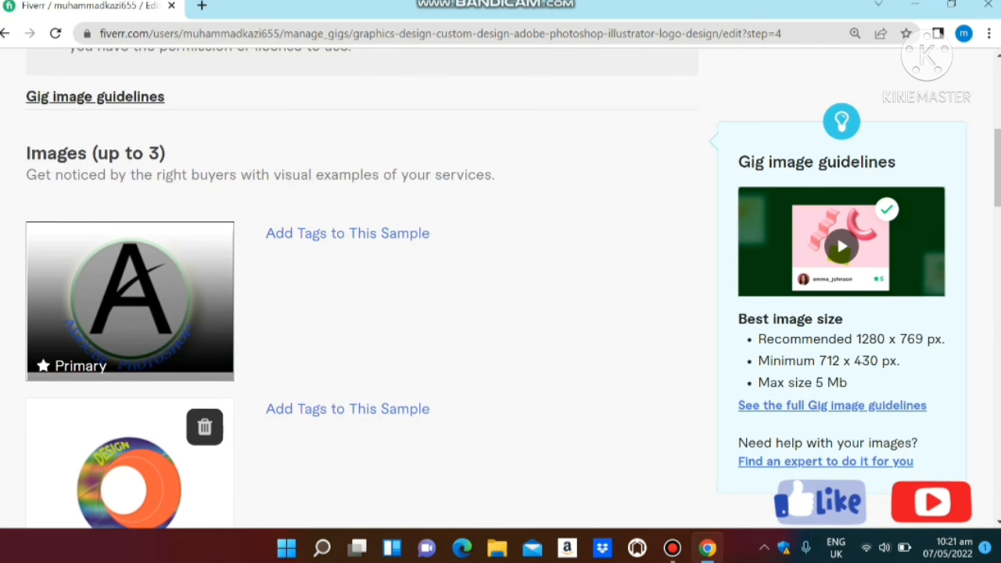
pyautogui.scroll(-1, 513, 290)
pyautogui.scroll(-5, 513, 289)
pyautogui.scroll(7, 512, 289)
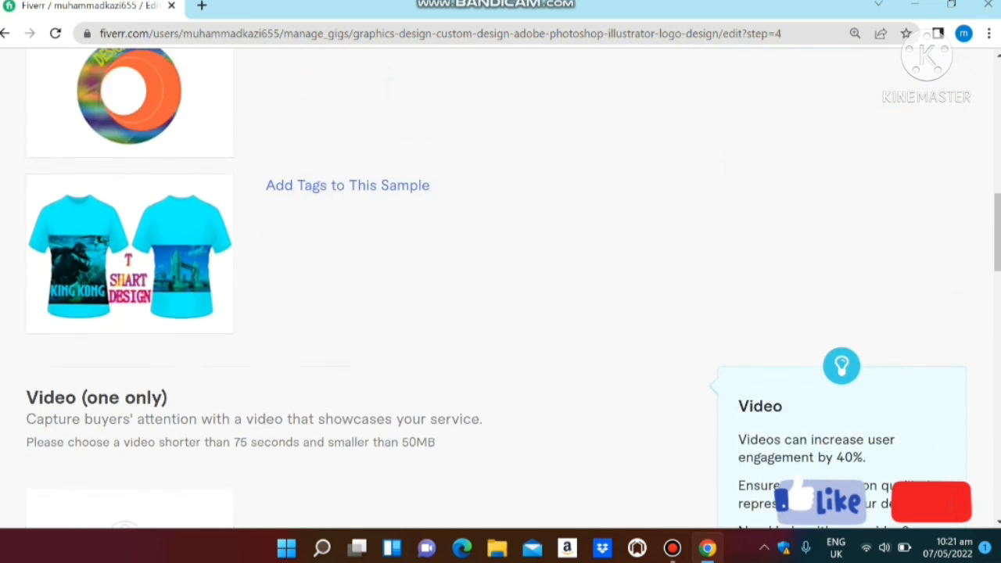
pyautogui.scroll(4, 361, 313)
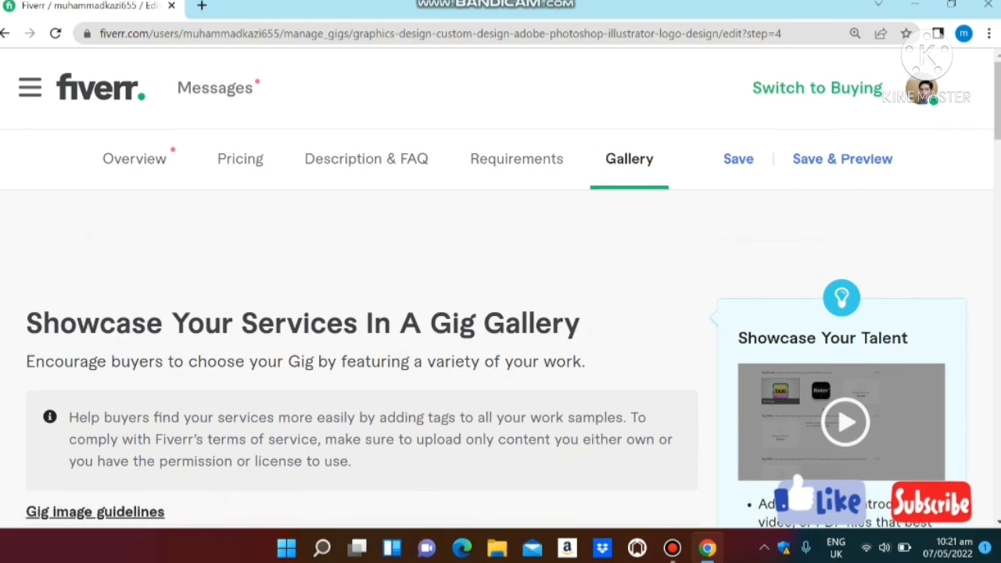